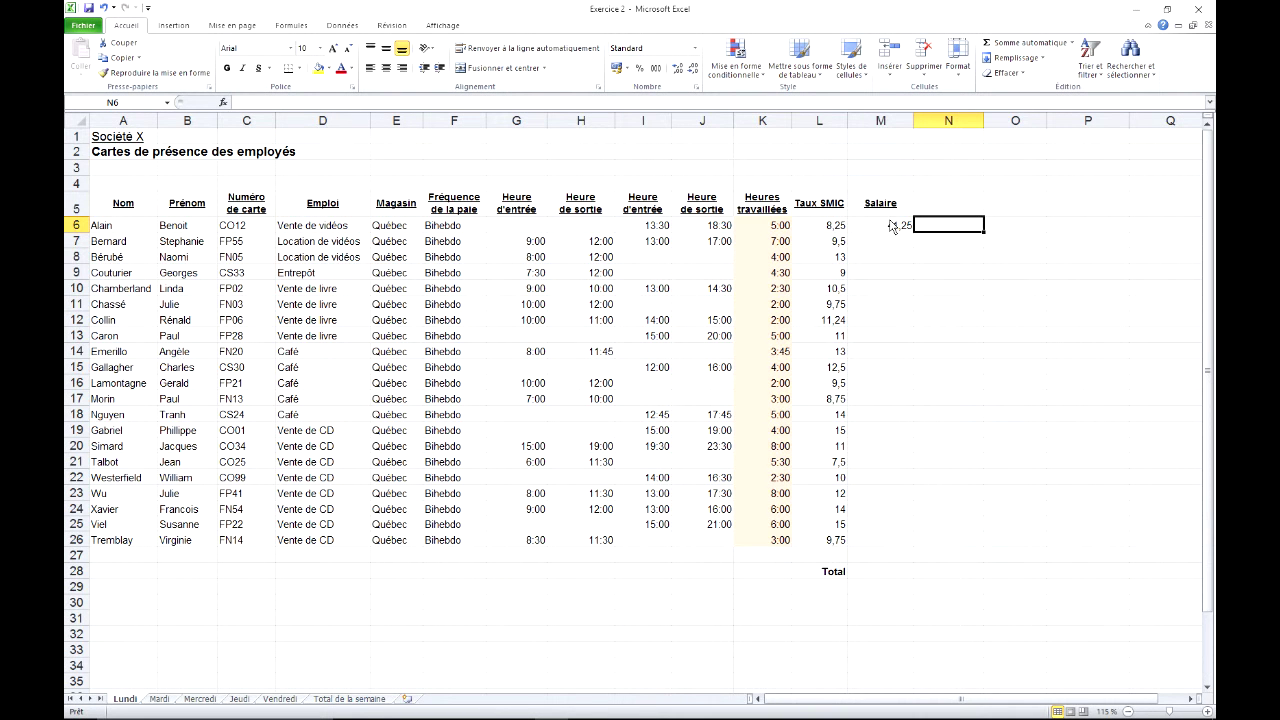
Step: Fill the Salaire formula =K6*L6*24 from M6 down to M26 on the Lundi sheet
left_click(886, 229)
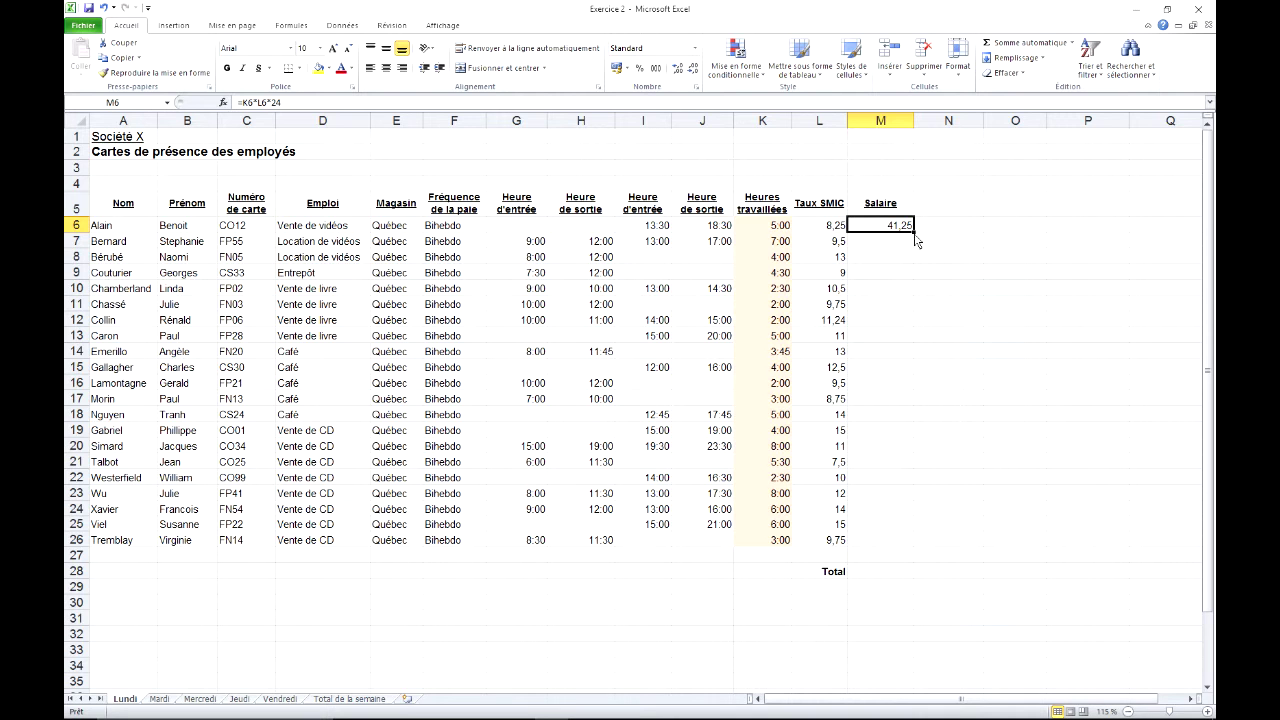
left_click_drag(914, 239, 899, 561)
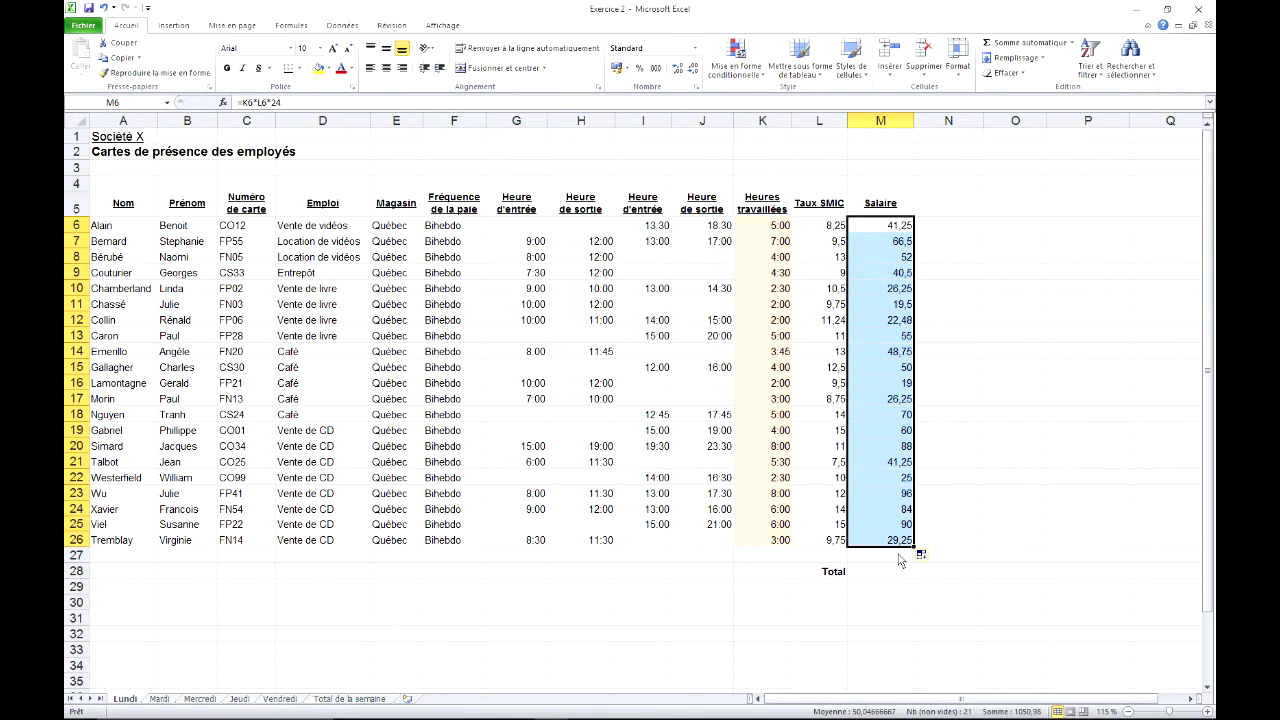
left_click(893, 500)
left_click(897, 574)
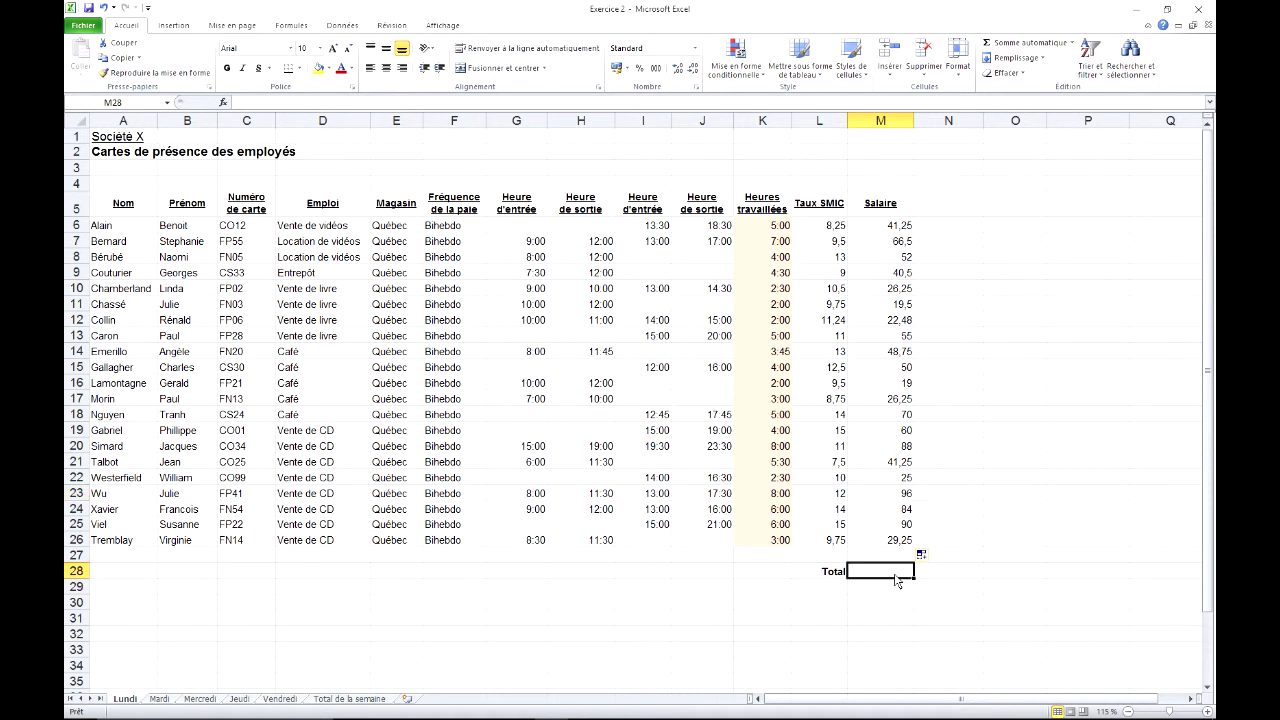
Step: Sum the Lundi salaries in M28 with =SOMME(M6:M27), giving 1050,98, then view Total de la semaine
left_click(1072, 42)
left_click(1068, 58)
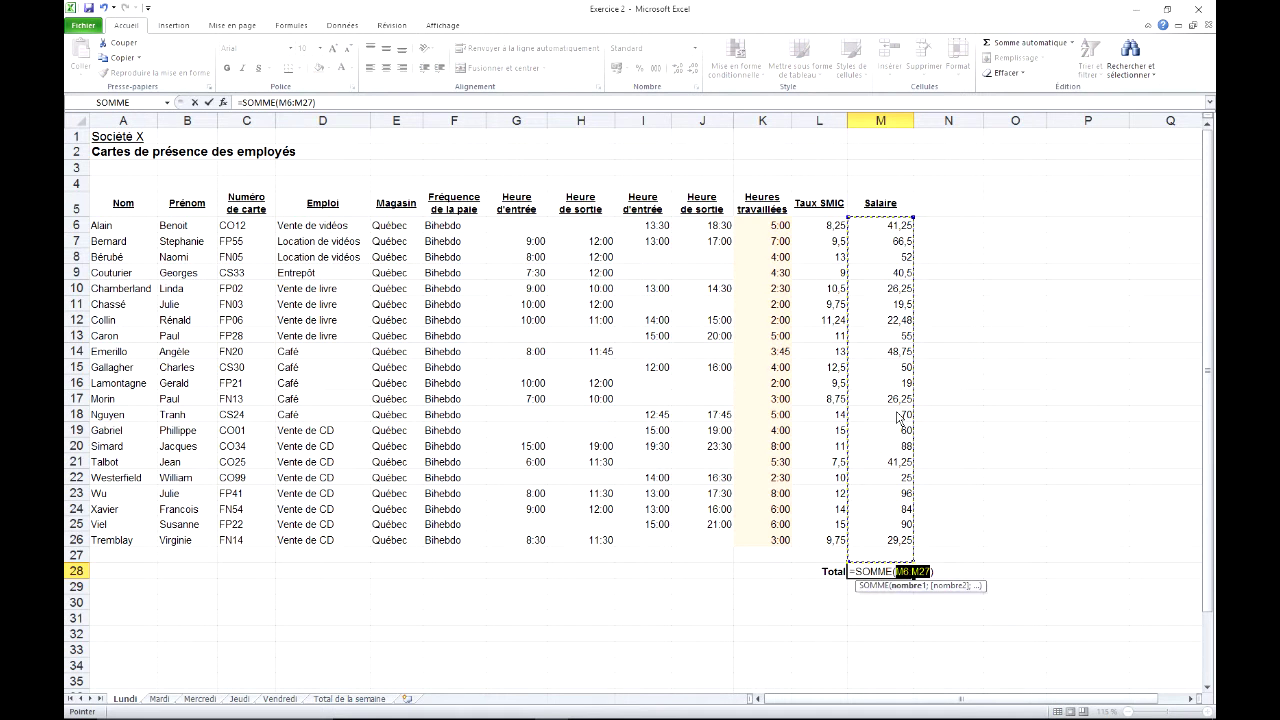
key("Return")
key("Up")
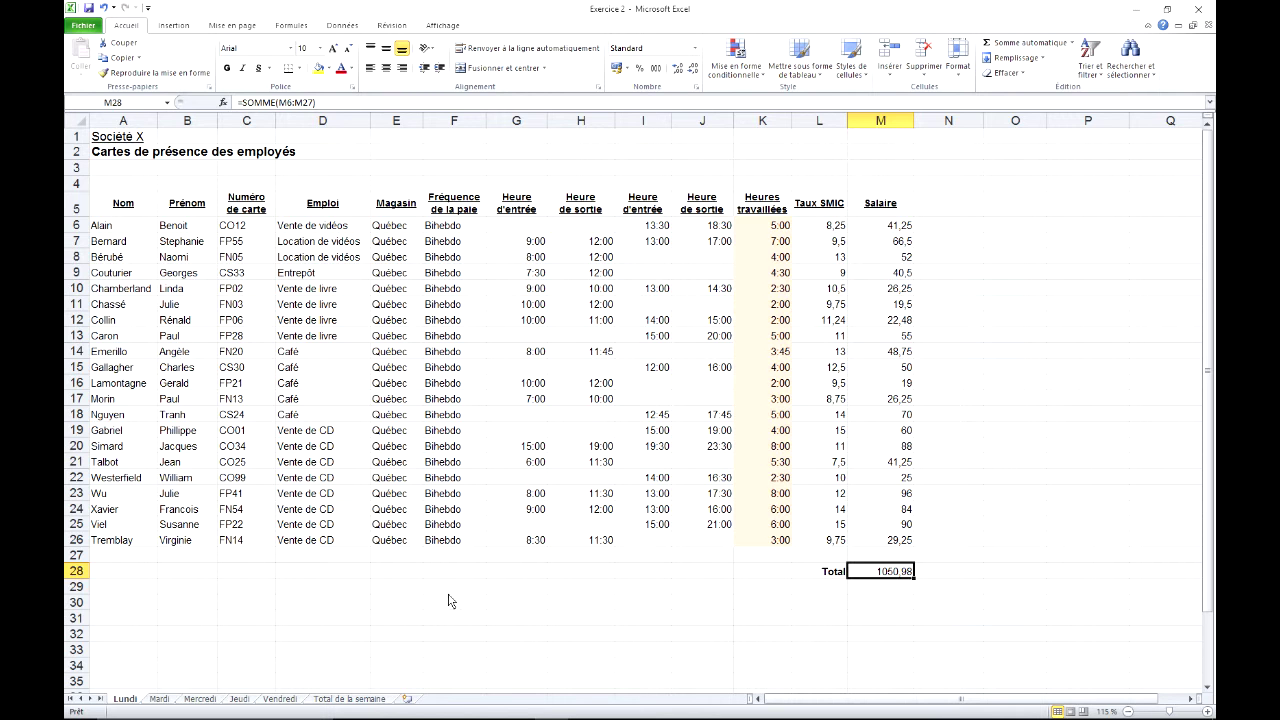
left_click(346, 699)
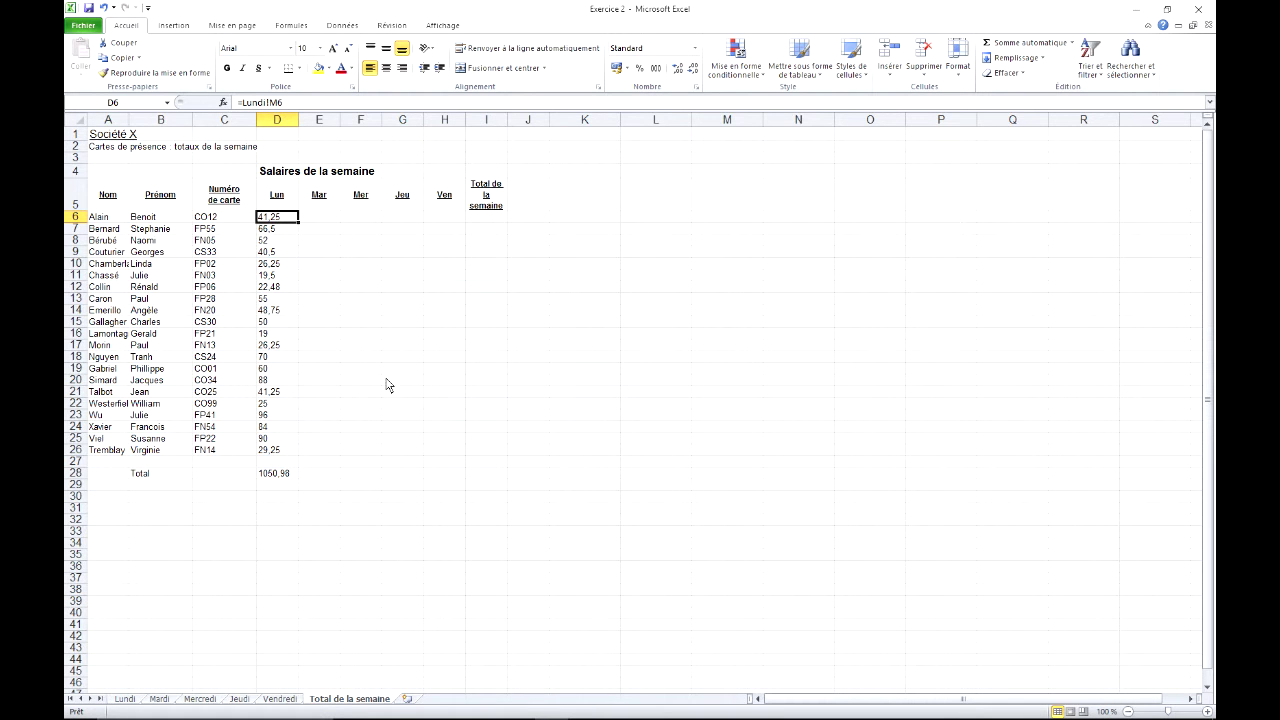
Step: Look through the empty Mardi, Mercredi, Jeudi and Vendredi sheets, then select the whole Lundi sheet
scroll(388, 385, "up", 1)
scroll(388, 385, "up", 1)
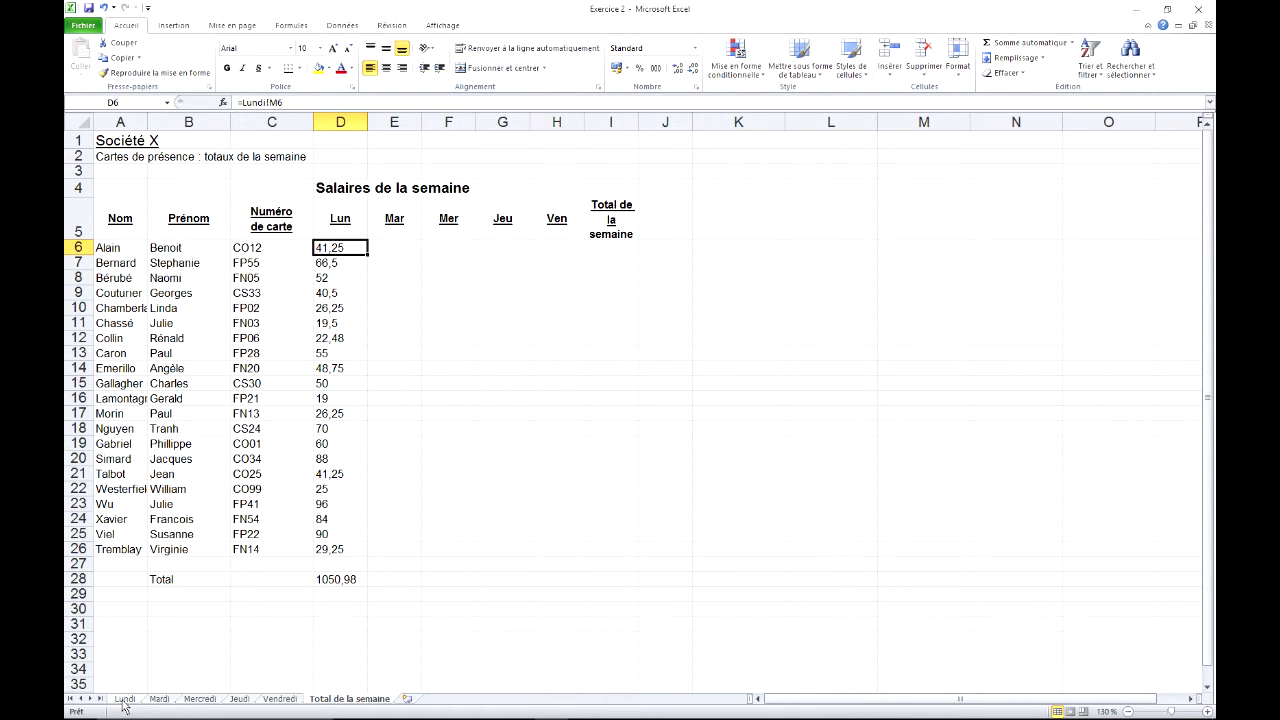
left_click(159, 699)
left_click(199, 699)
left_click(238, 699)
left_click(282, 699)
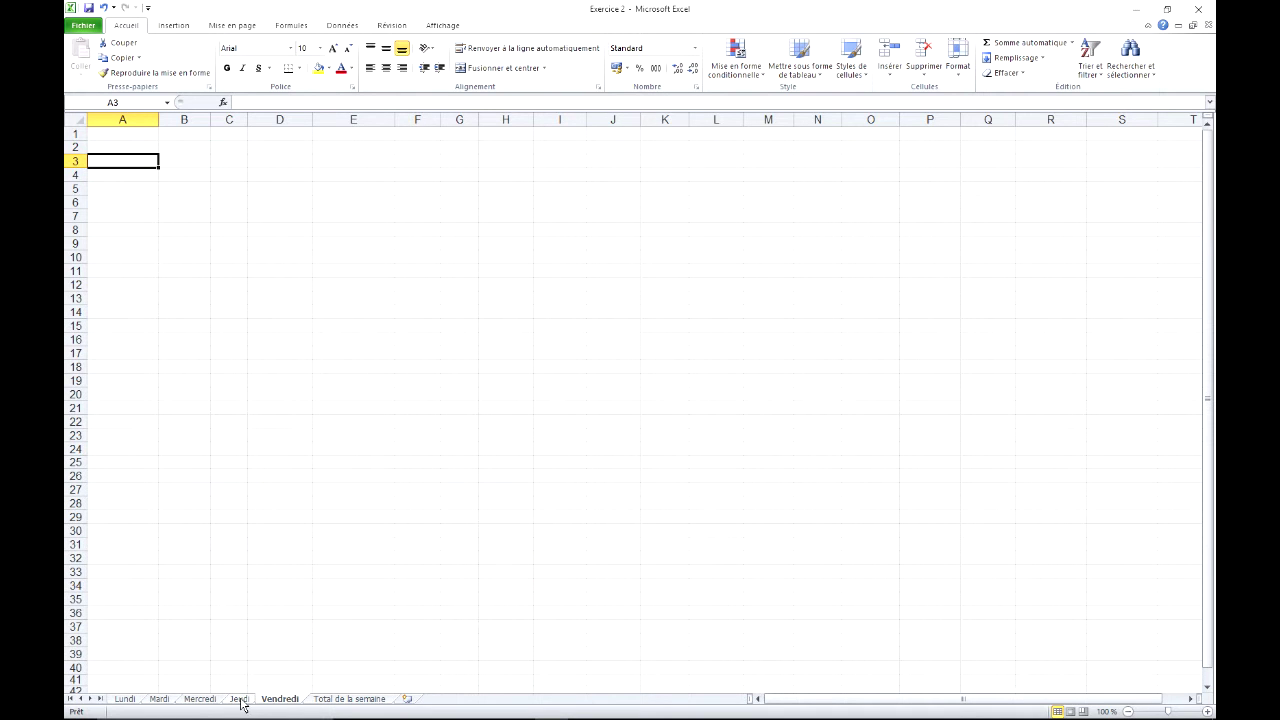
left_click(127, 700)
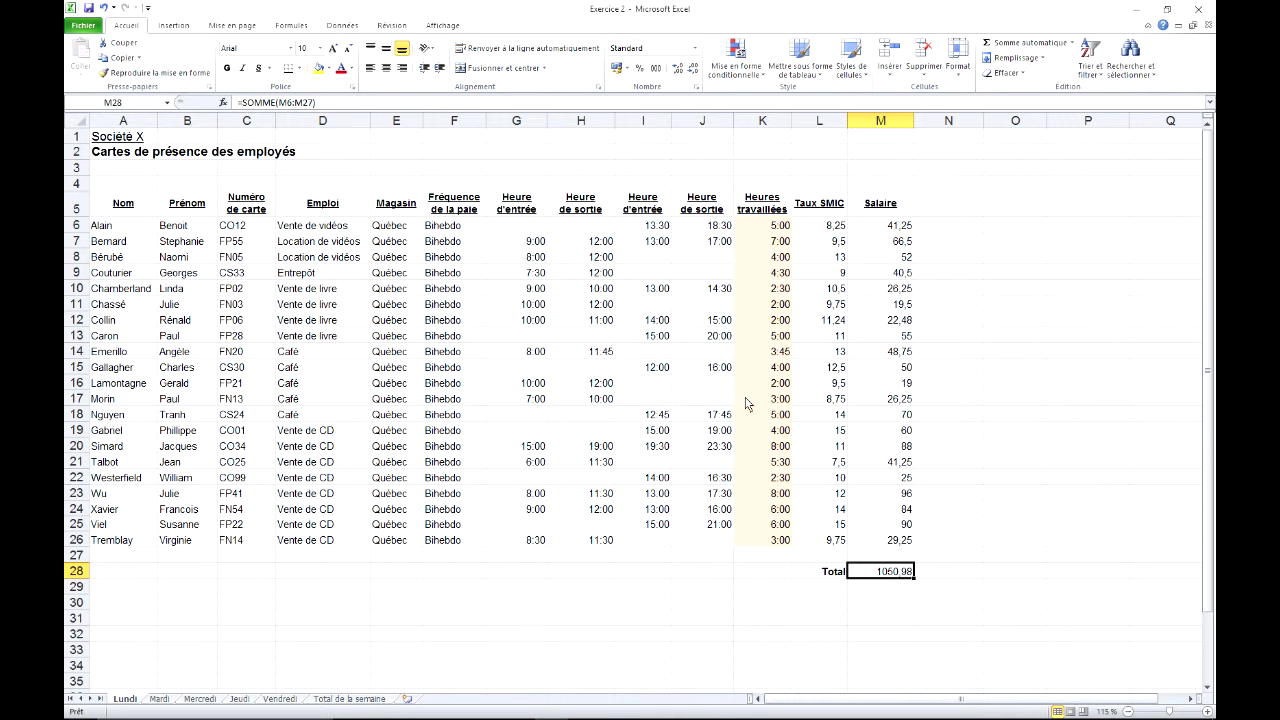
left_click(80, 124)
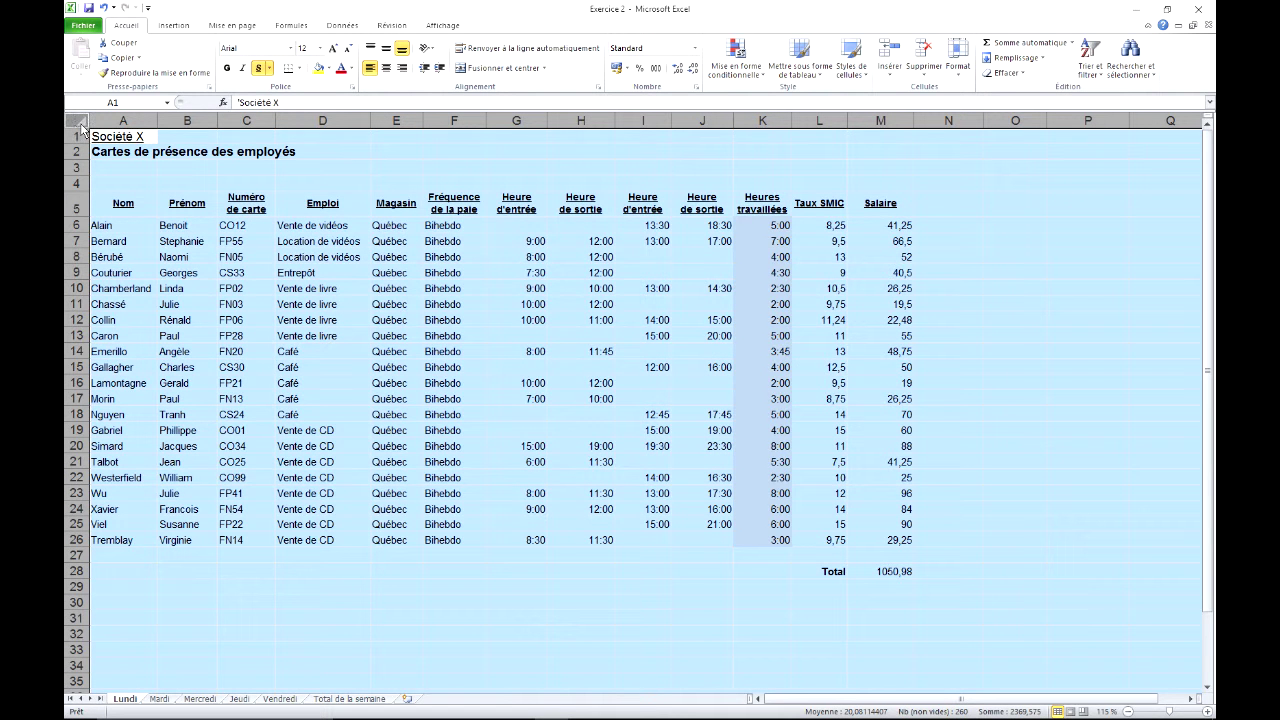
Step: Copy the entire Lundi sheet and paste it into the grouped Mardi-to-Vendredi sheets
right_click(126, 174)
left_click(186, 193)
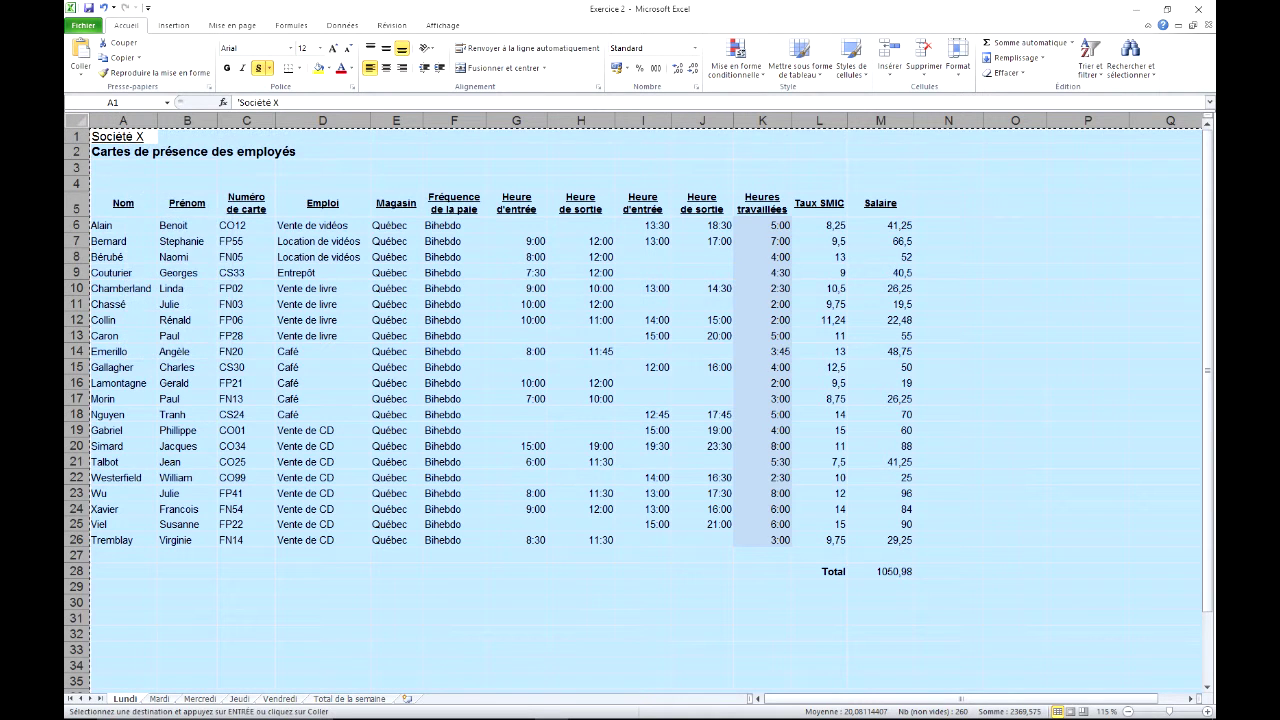
left_click(159, 700)
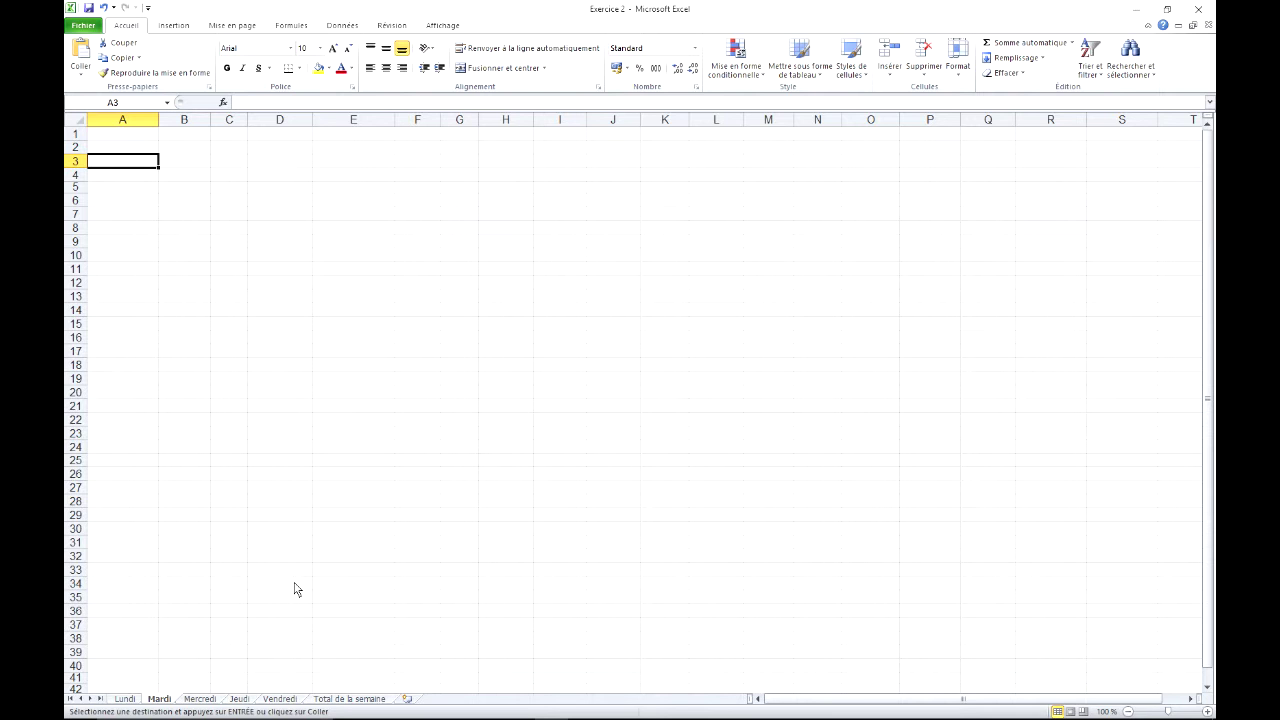
left_click(283, 700, "shift")
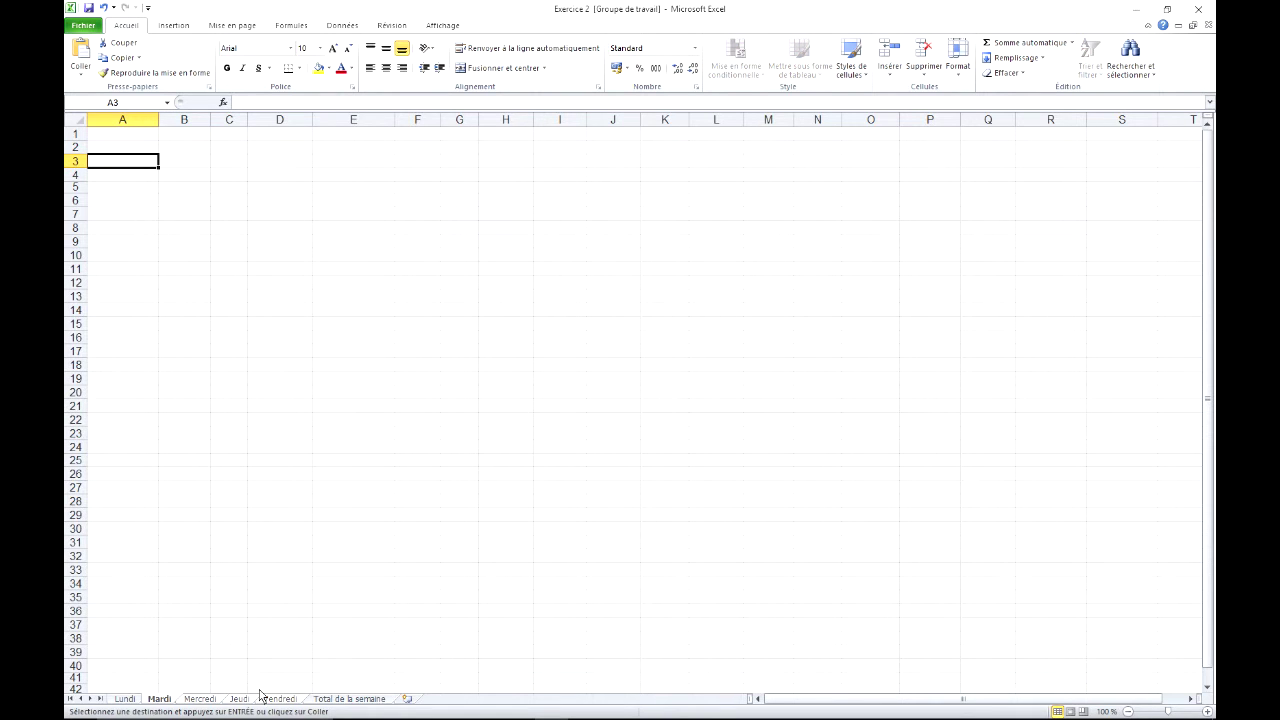
left_click(83, 123)
right_click(110, 144)
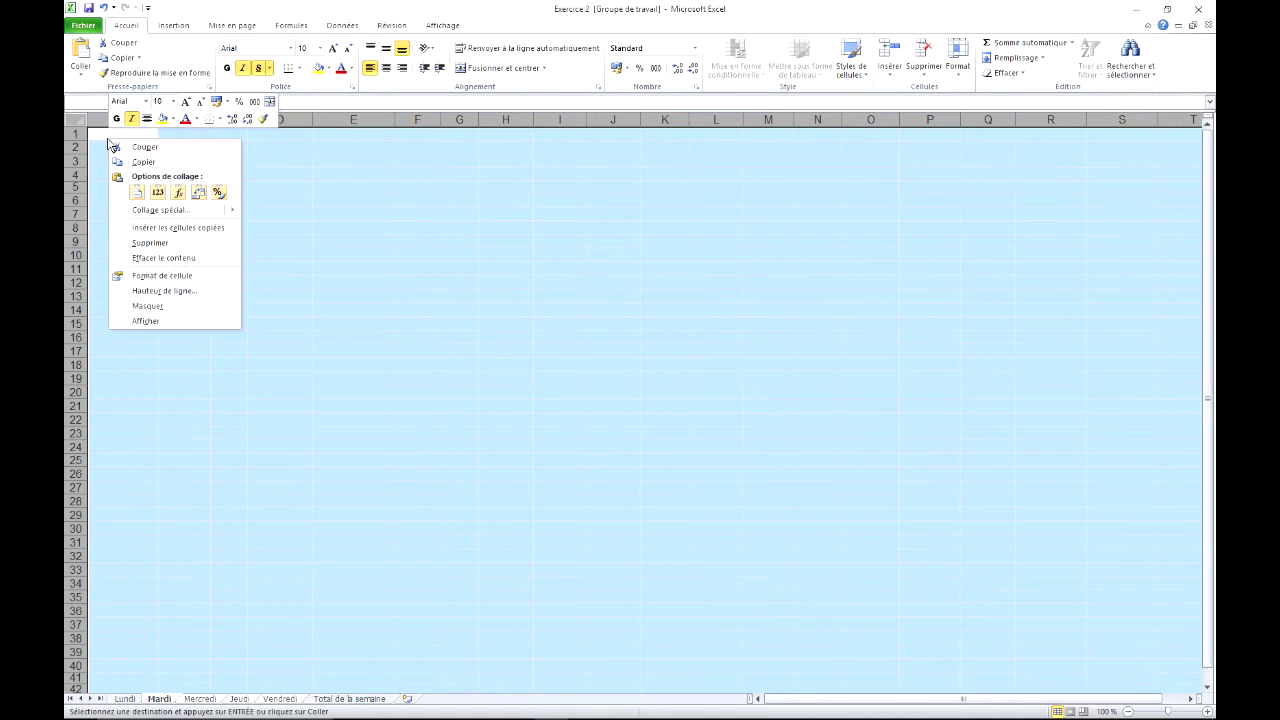
left_click(137, 192)
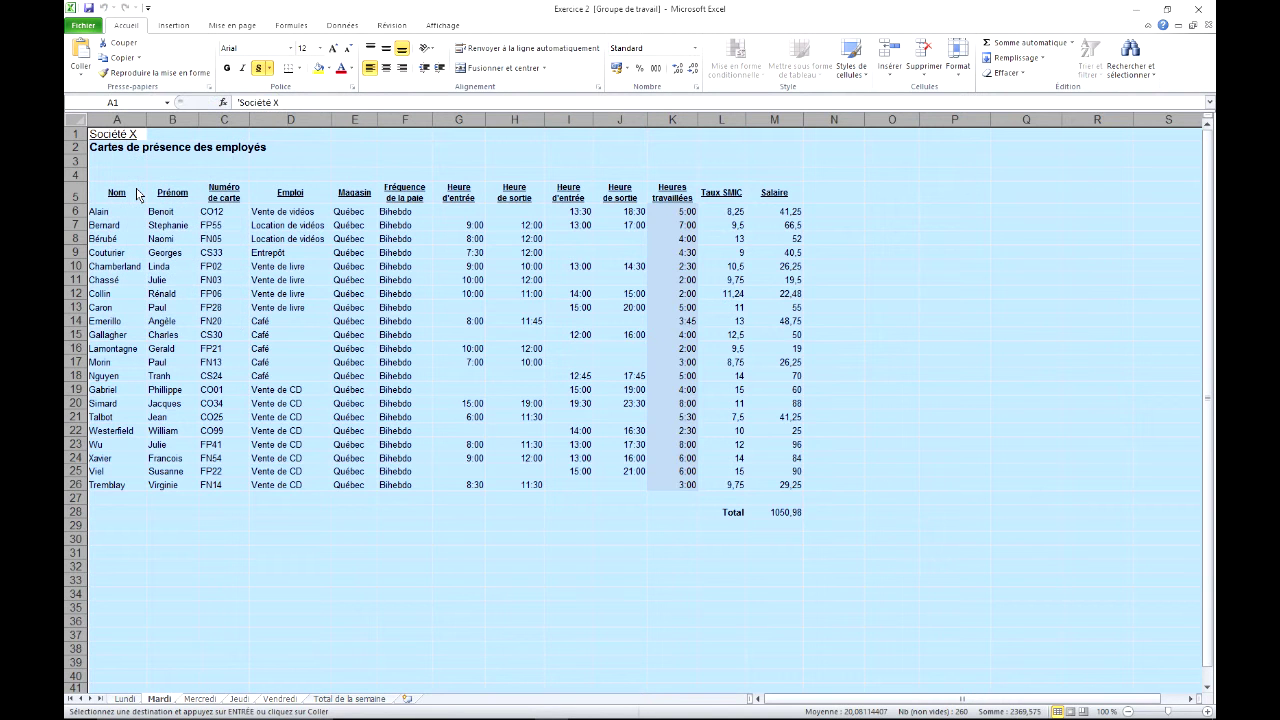
Step: Ungroup the sheets and verify each day sheet now holds the Lundi timesheet
left_click(130, 699)
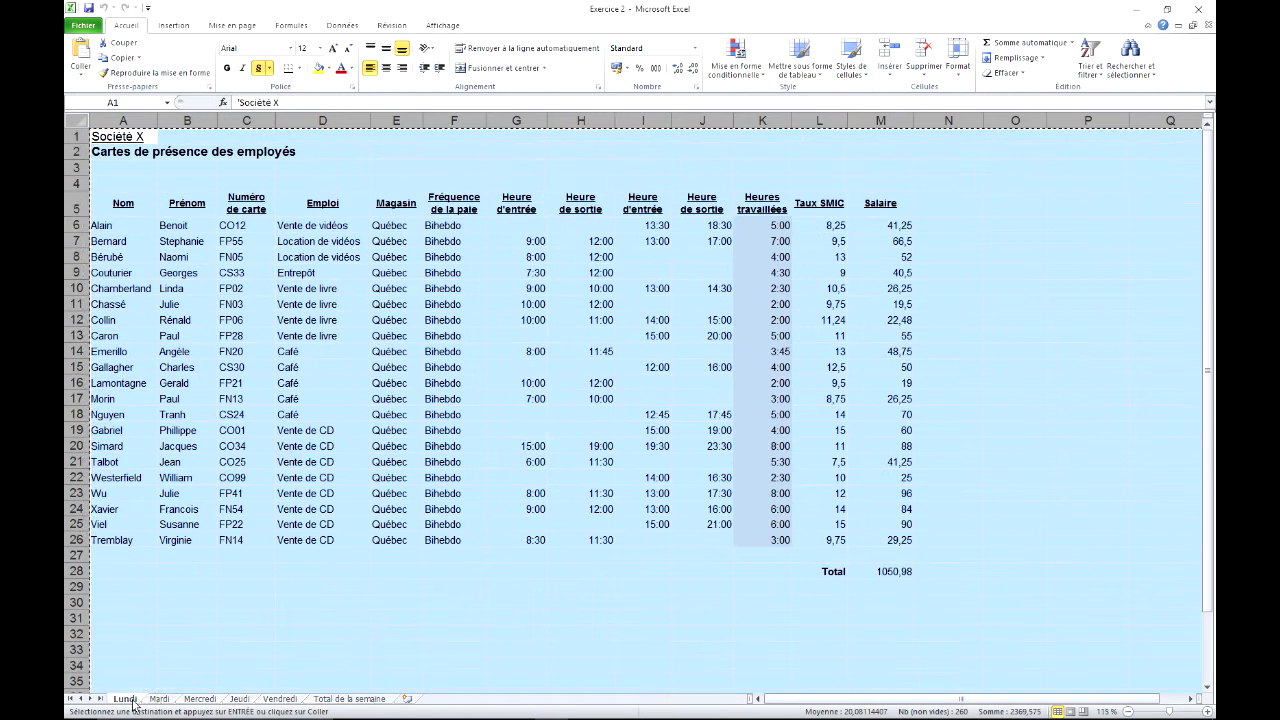
left_click(160, 700)
left_click(200, 700)
left_click(240, 700)
left_click(285, 700)
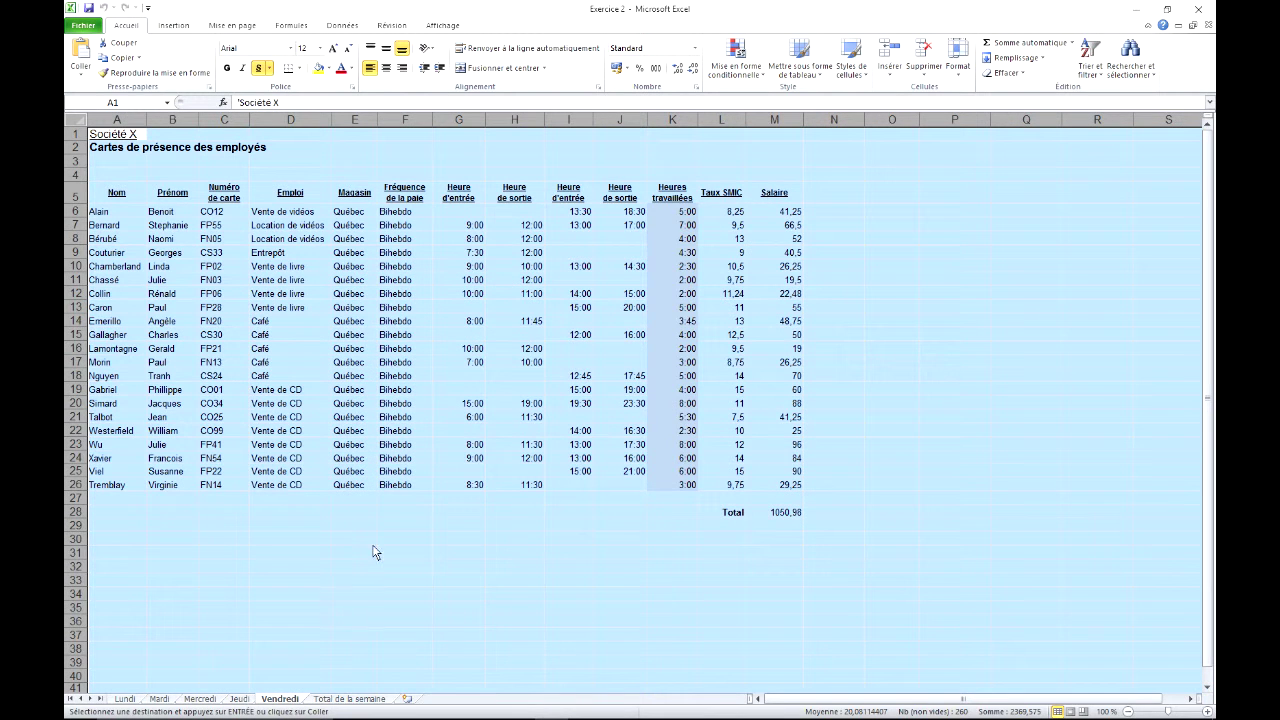
left_click(798, 515)
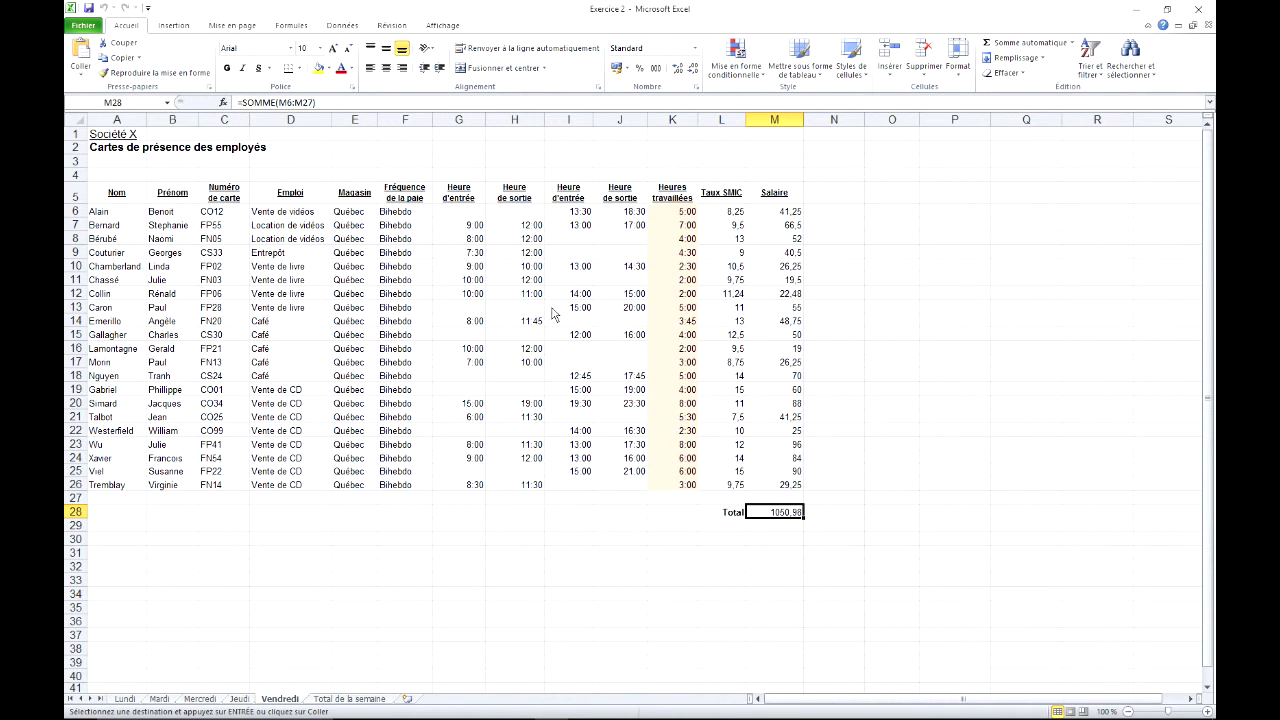
Step: Delete the times in G7:G11 on Vendredi and G7:H9 on Jeudi, dropping Jeudi's total to 929,98
left_click_drag(474, 226, 471, 282)
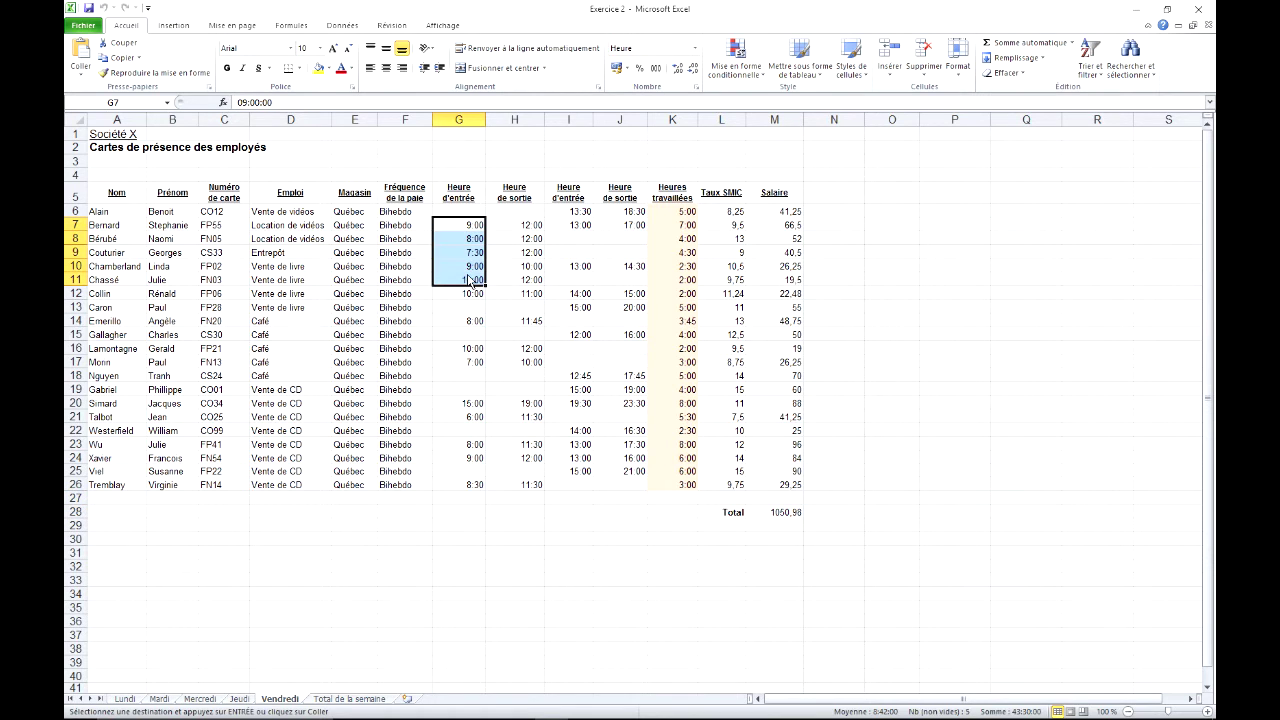
key("Delete")
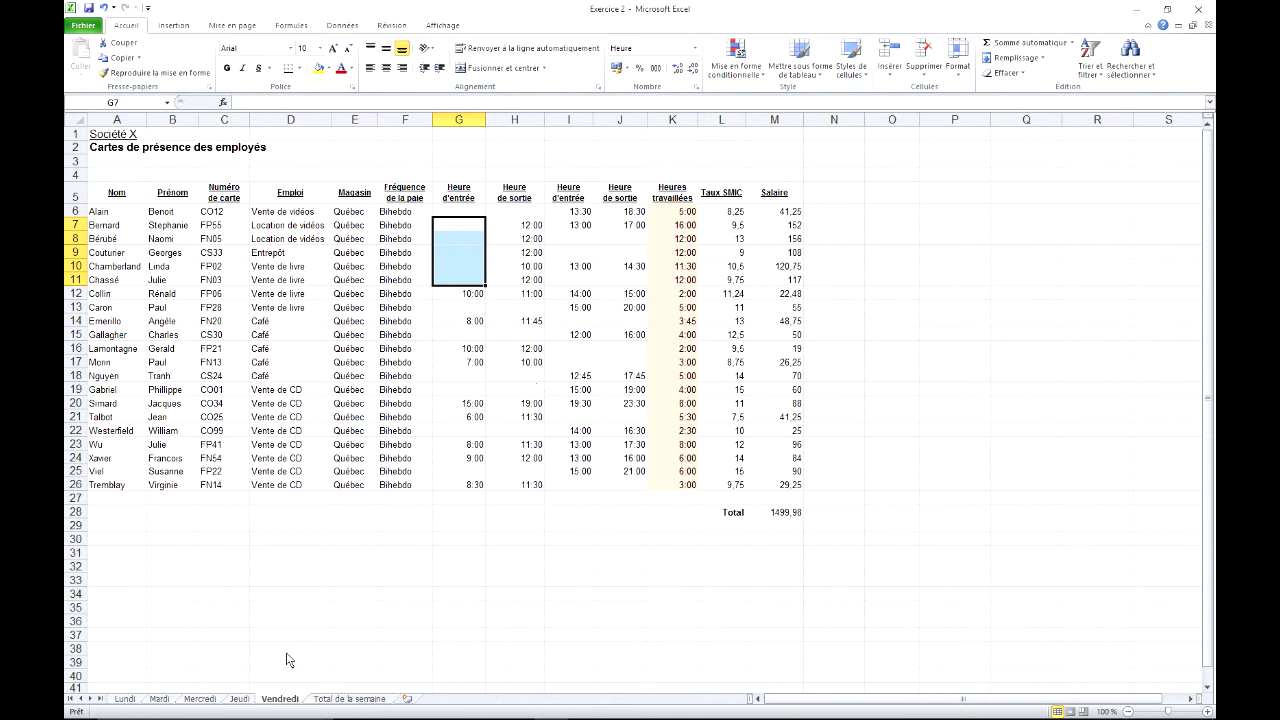
left_click(240, 699)
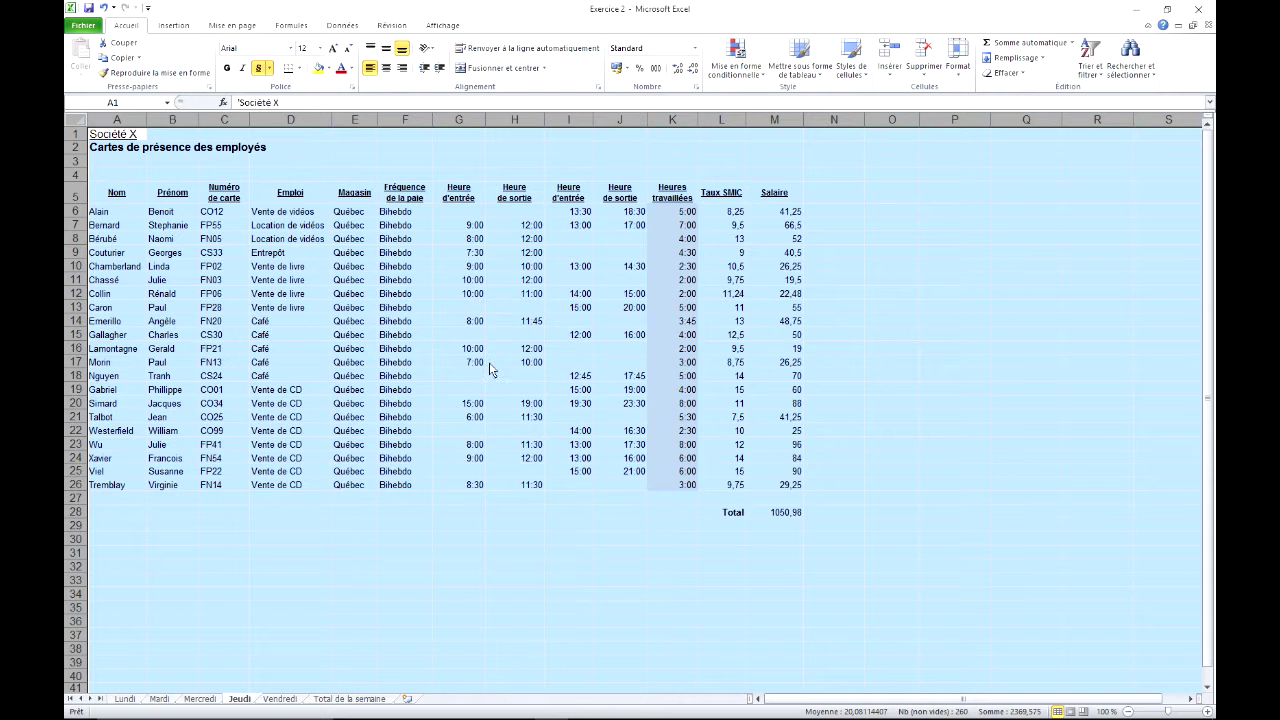
left_click_drag(473, 225, 531, 257)
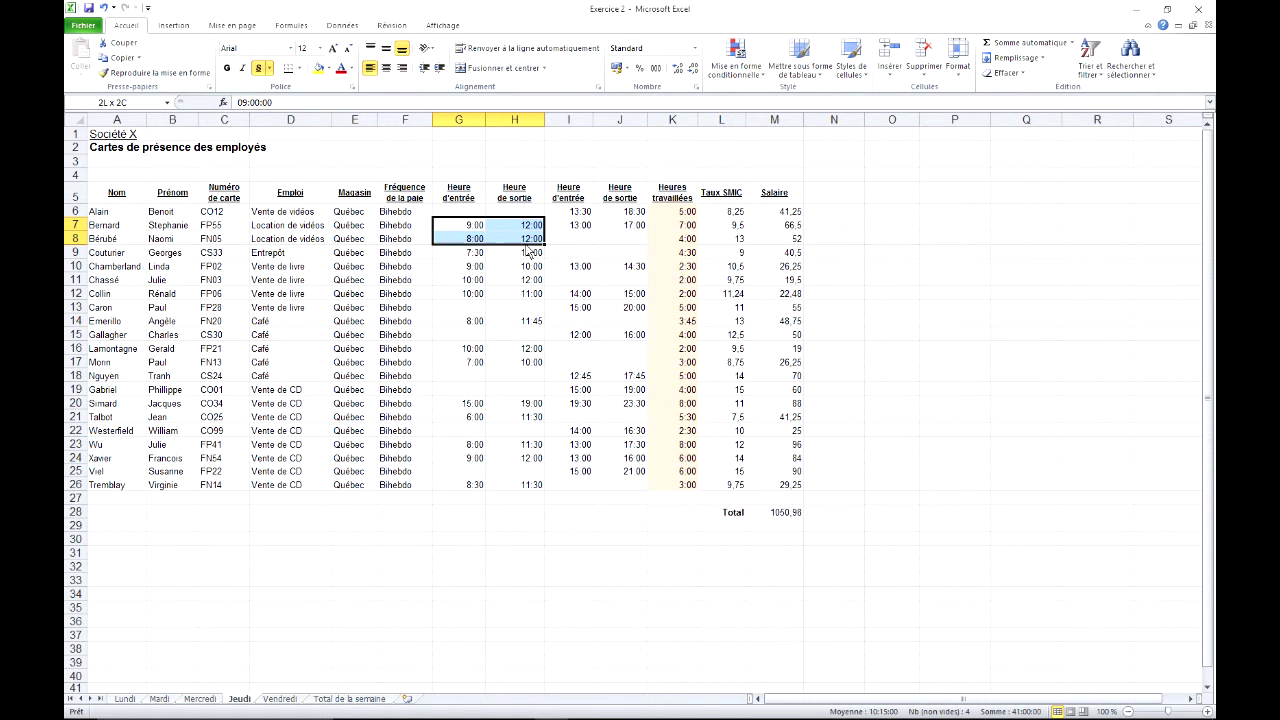
key("Delete")
left_click(310, 594)
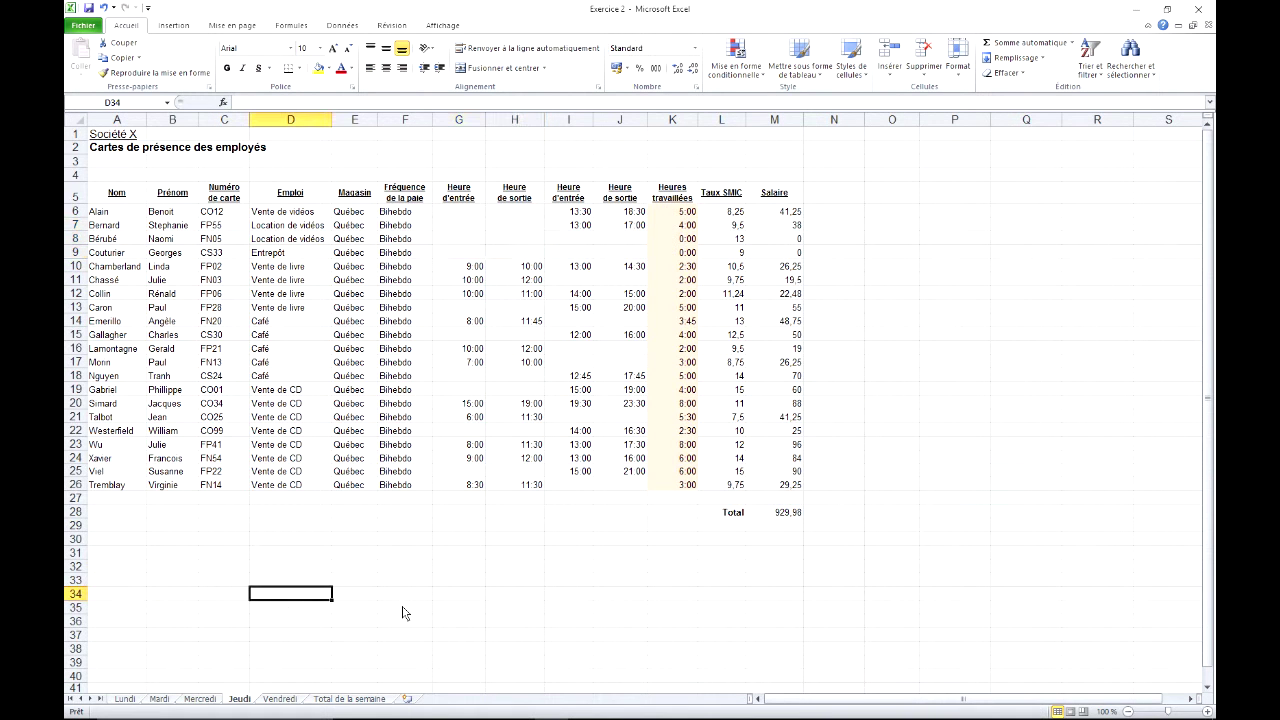
left_click(348, 699)
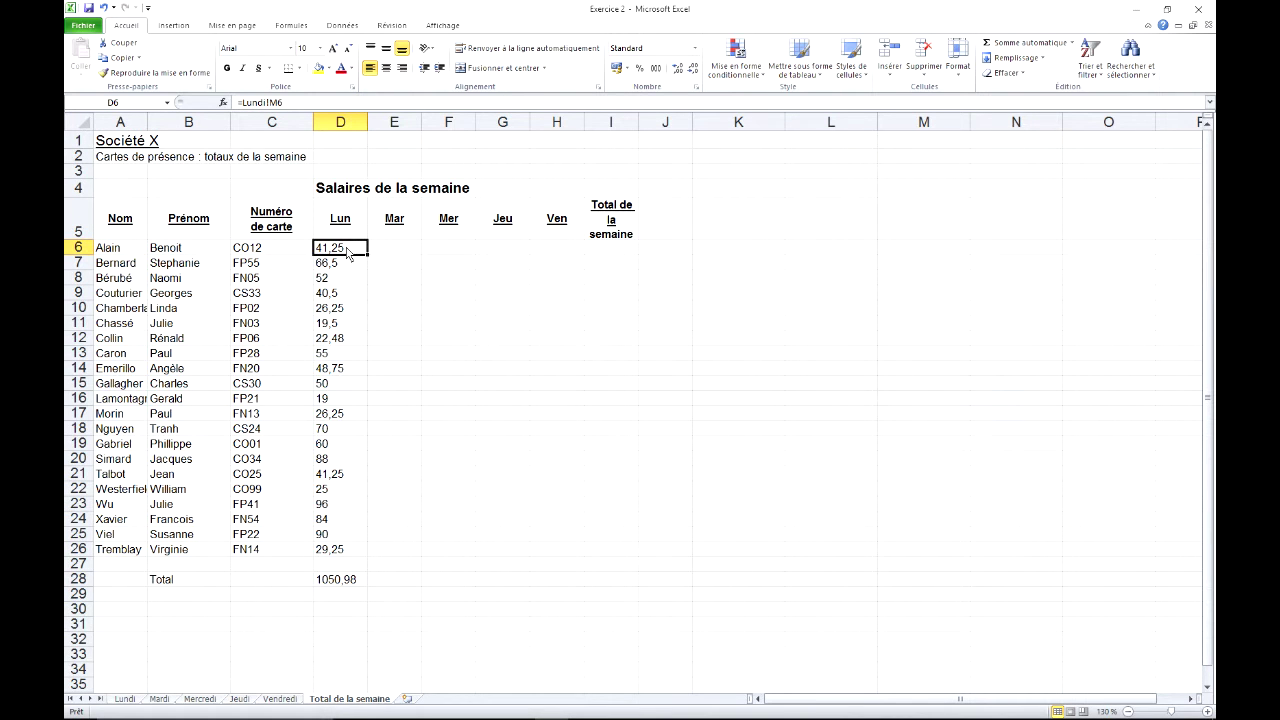
left_click(297, 104)
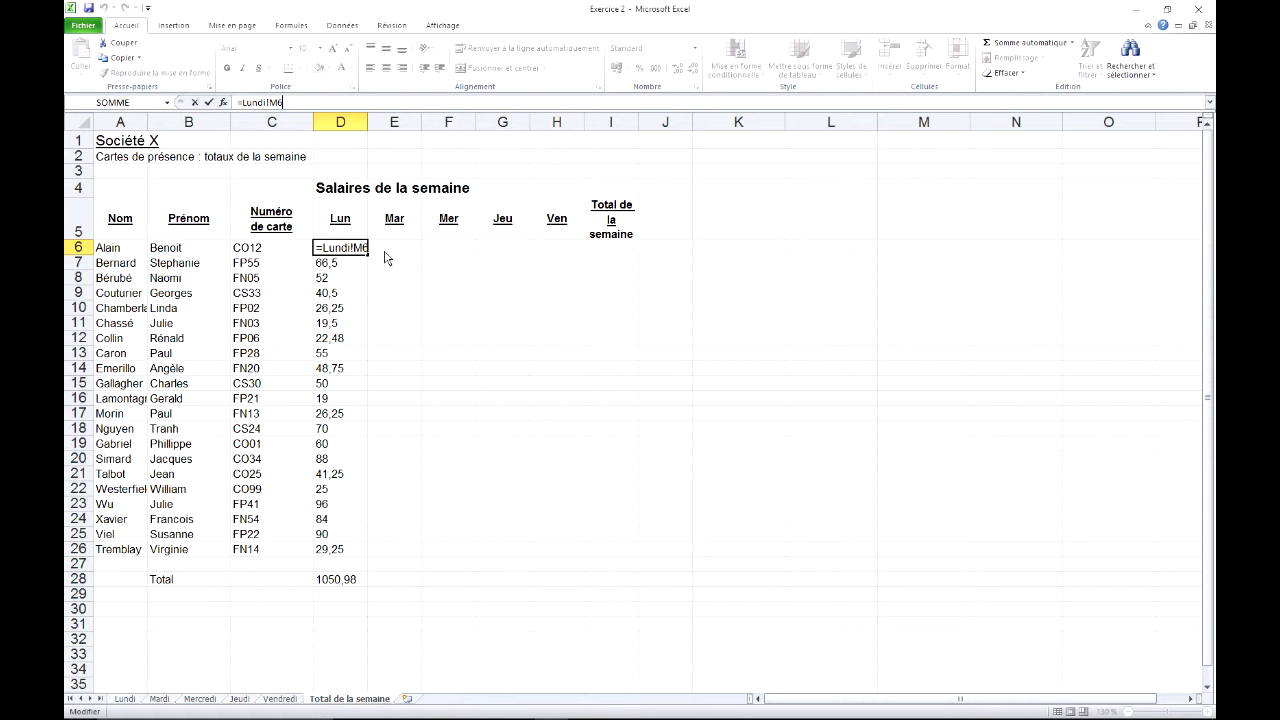
key("ctrl+Return")
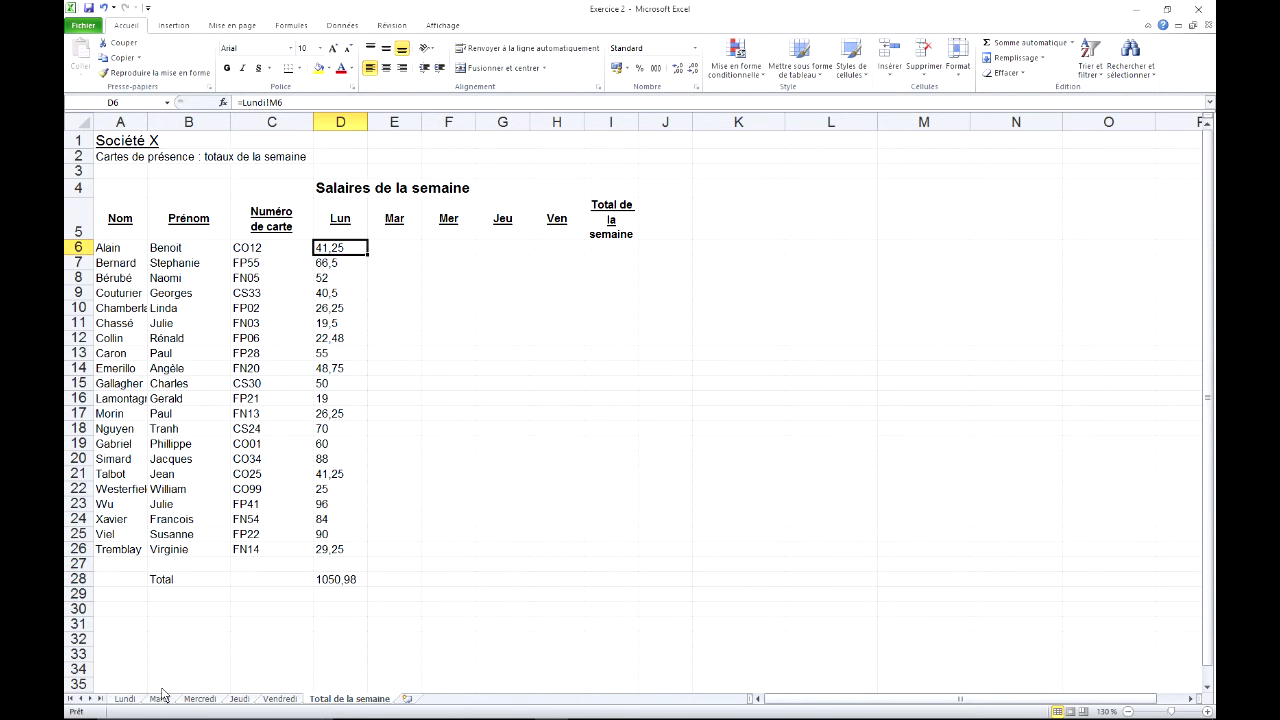
left_click(126, 699)
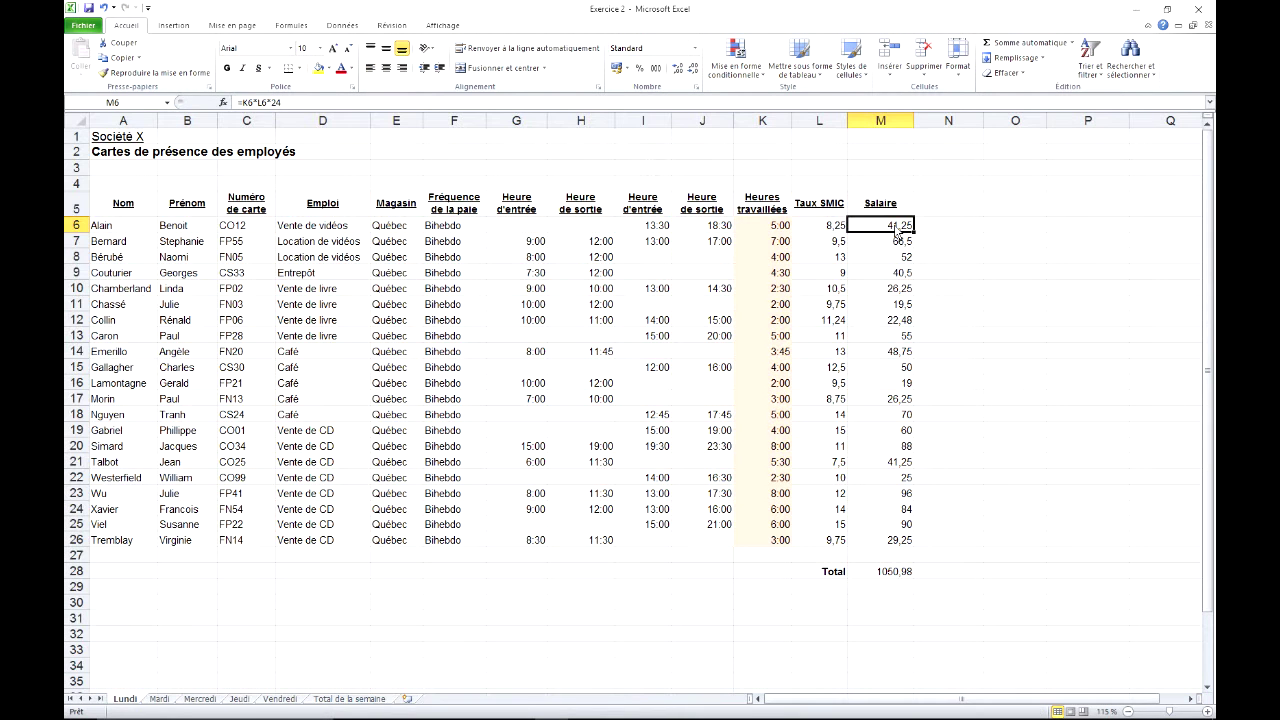
double_click(897, 226)
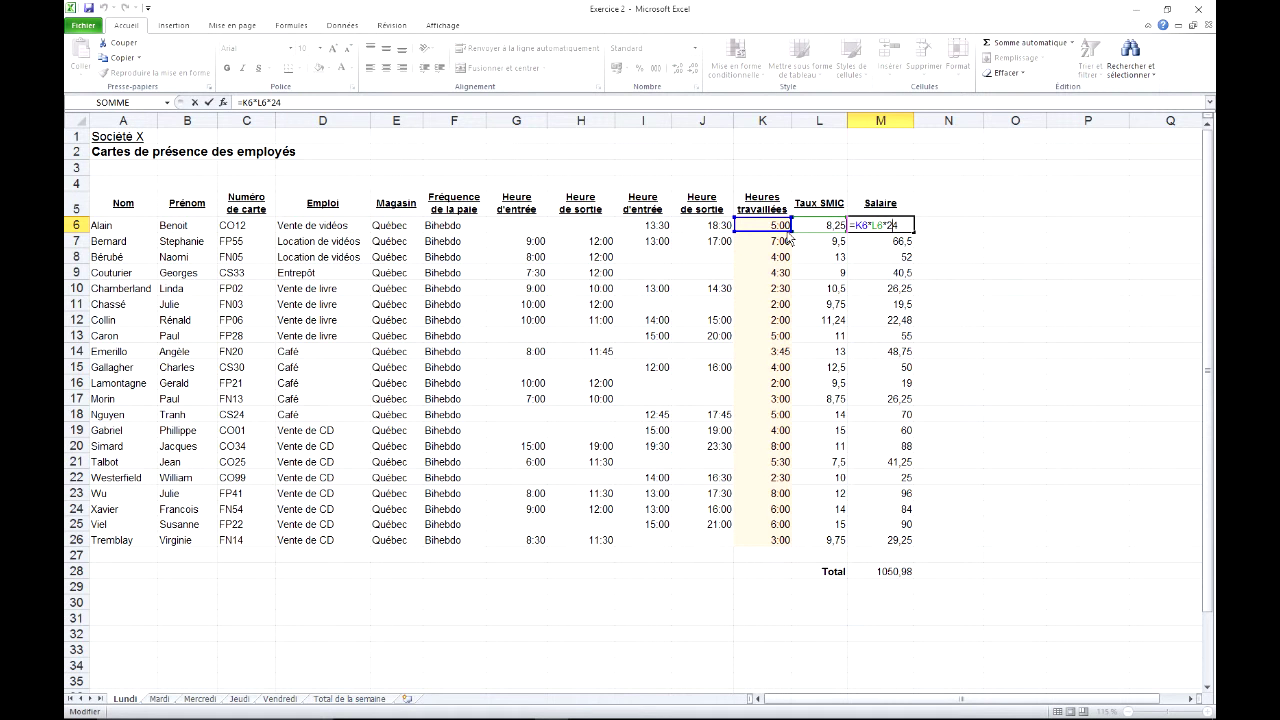
key("Escape")
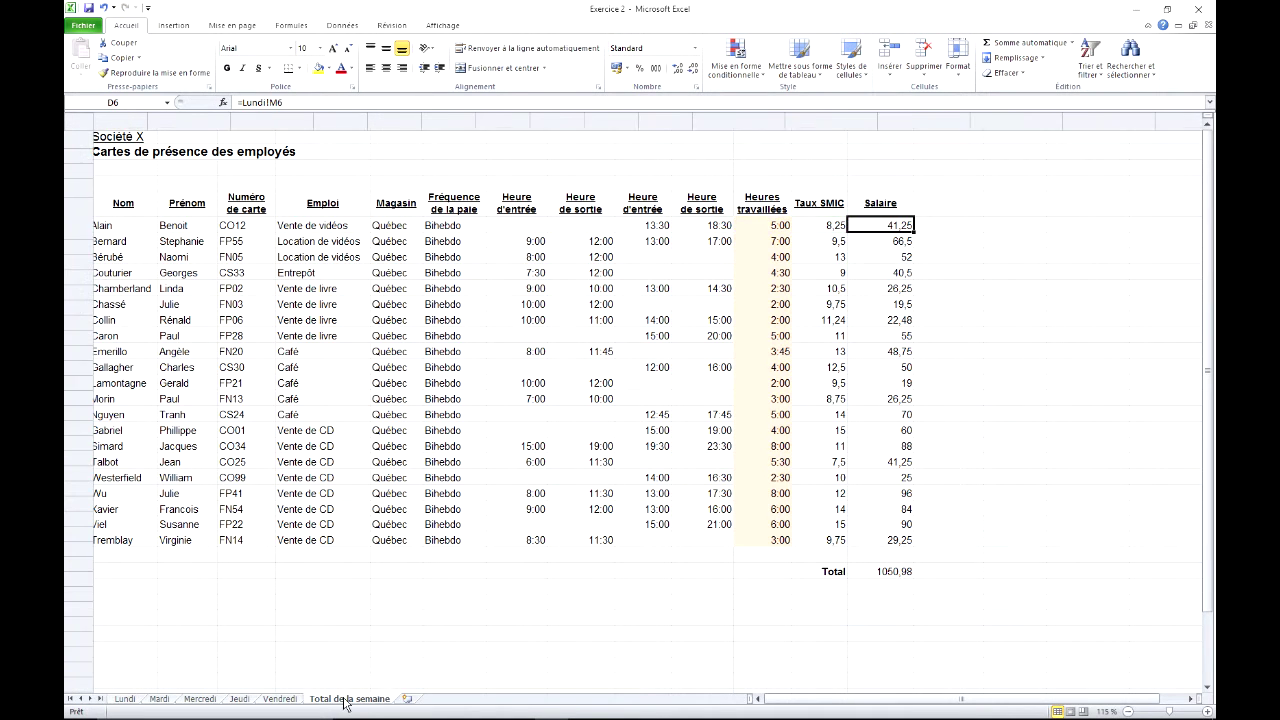
left_click(349, 699)
left_click(404, 254)
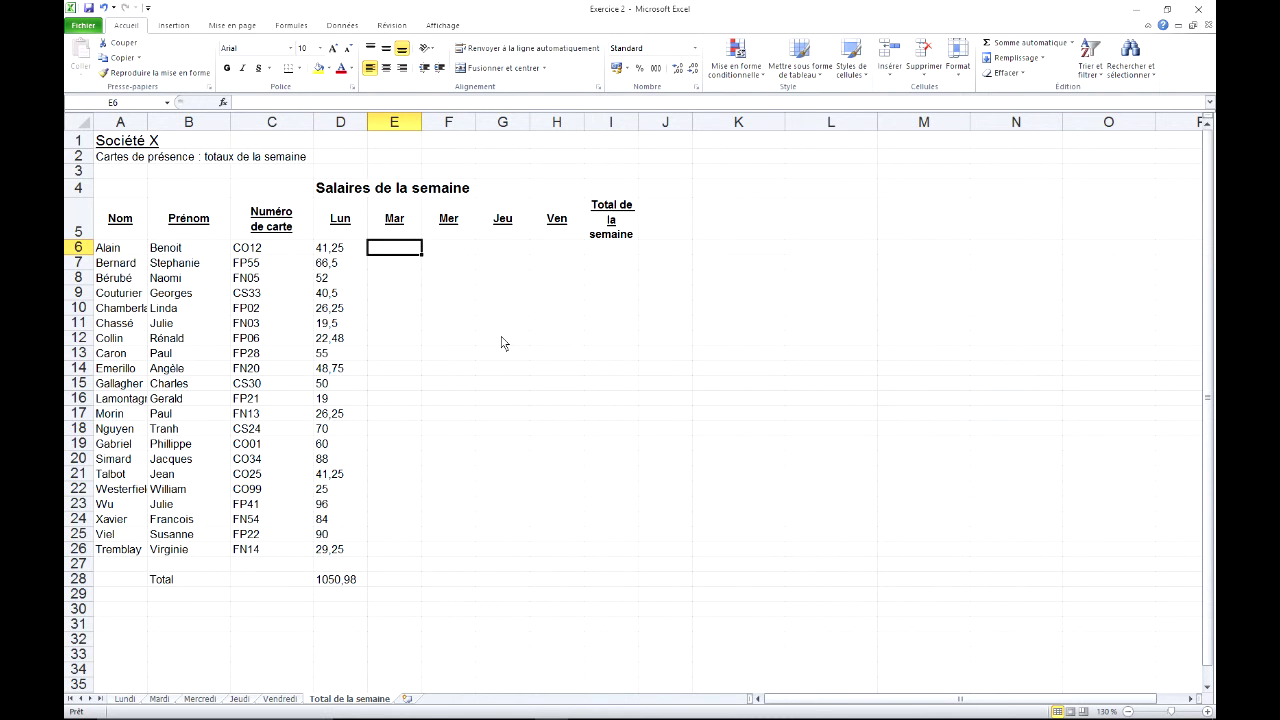
Step: Link E6 to =Mardi!M6 and fill it down to E26 for the Mar column
type("=")
left_click(160, 698)
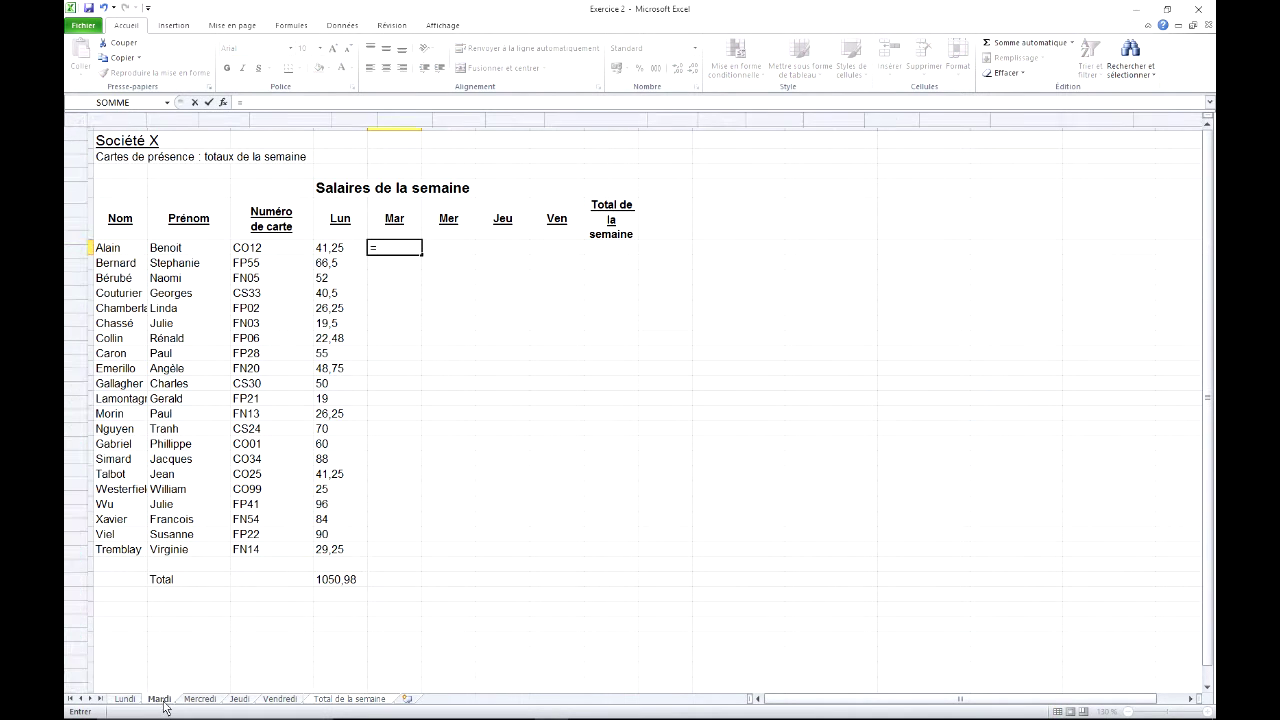
left_click(789, 216)
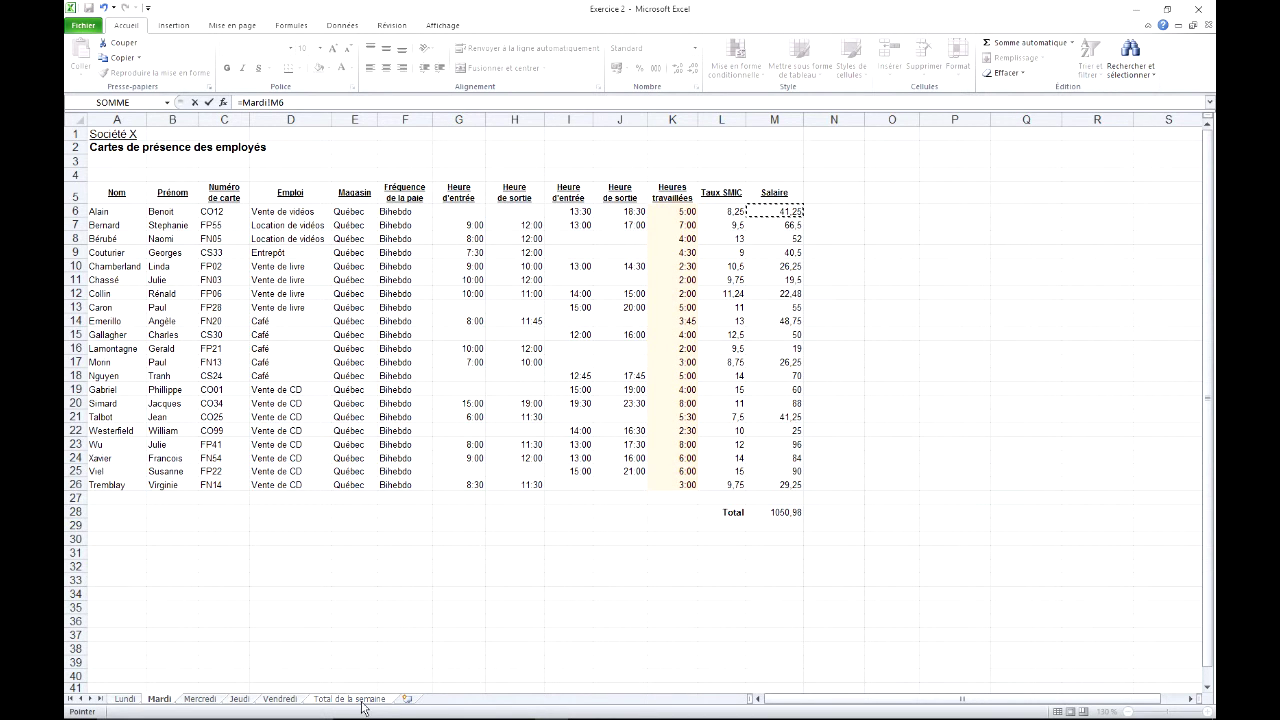
key("Return")
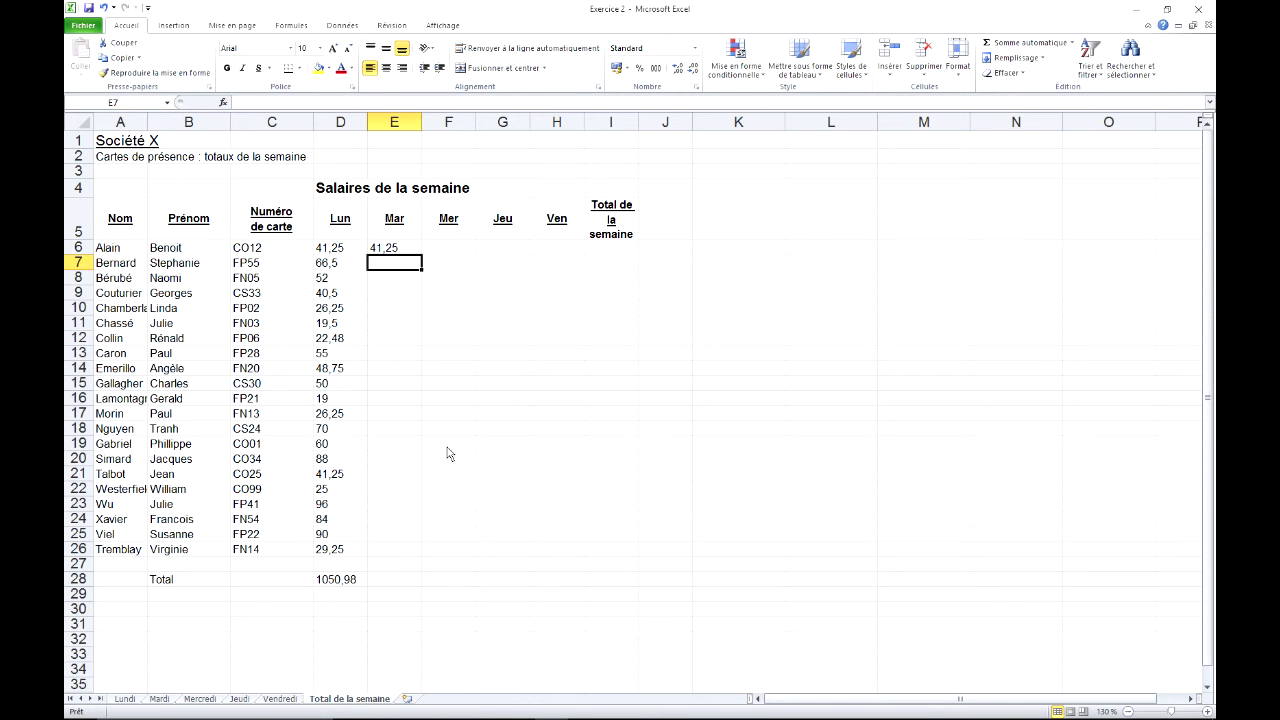
left_click(418, 250)
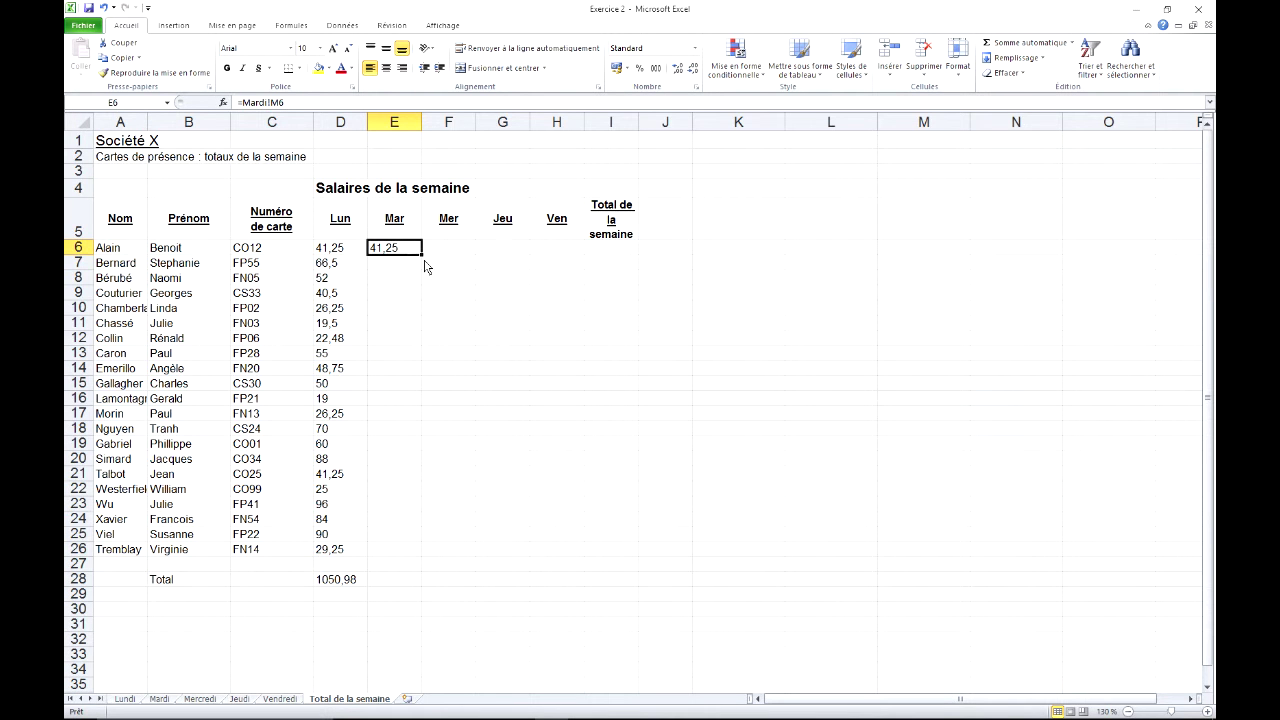
left_click_drag(422, 255, 399, 566)
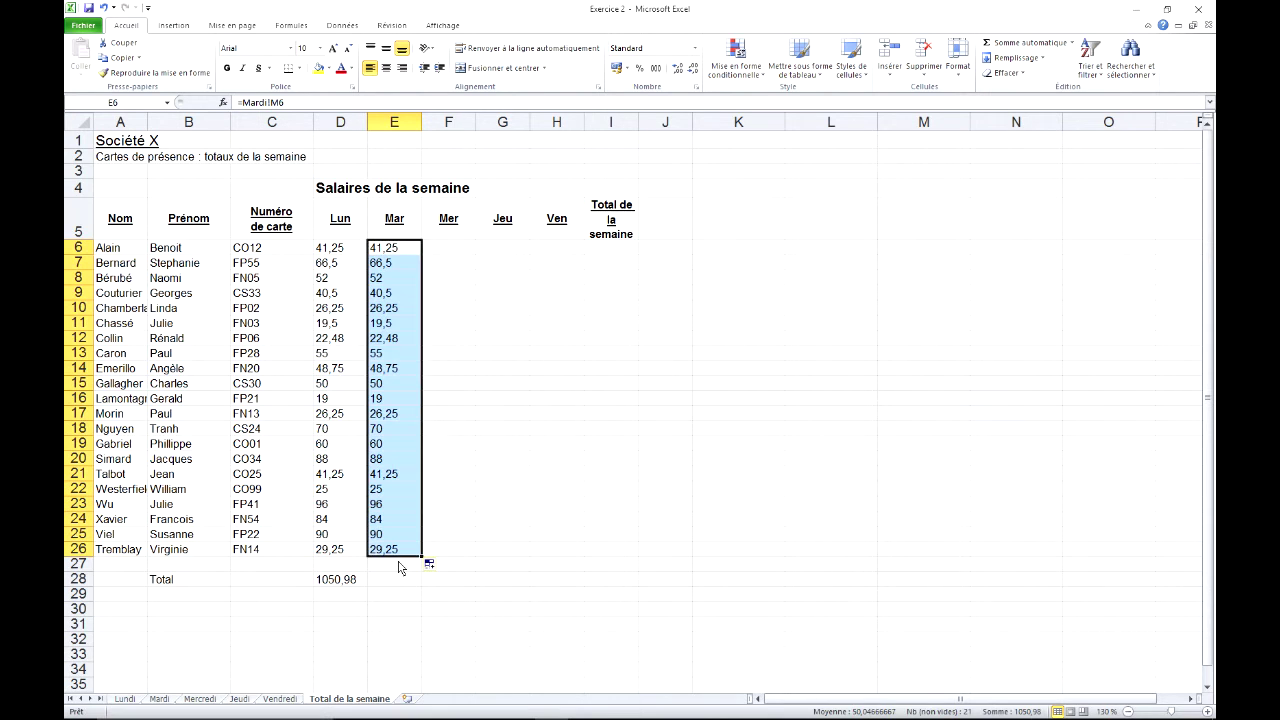
left_click(452, 250)
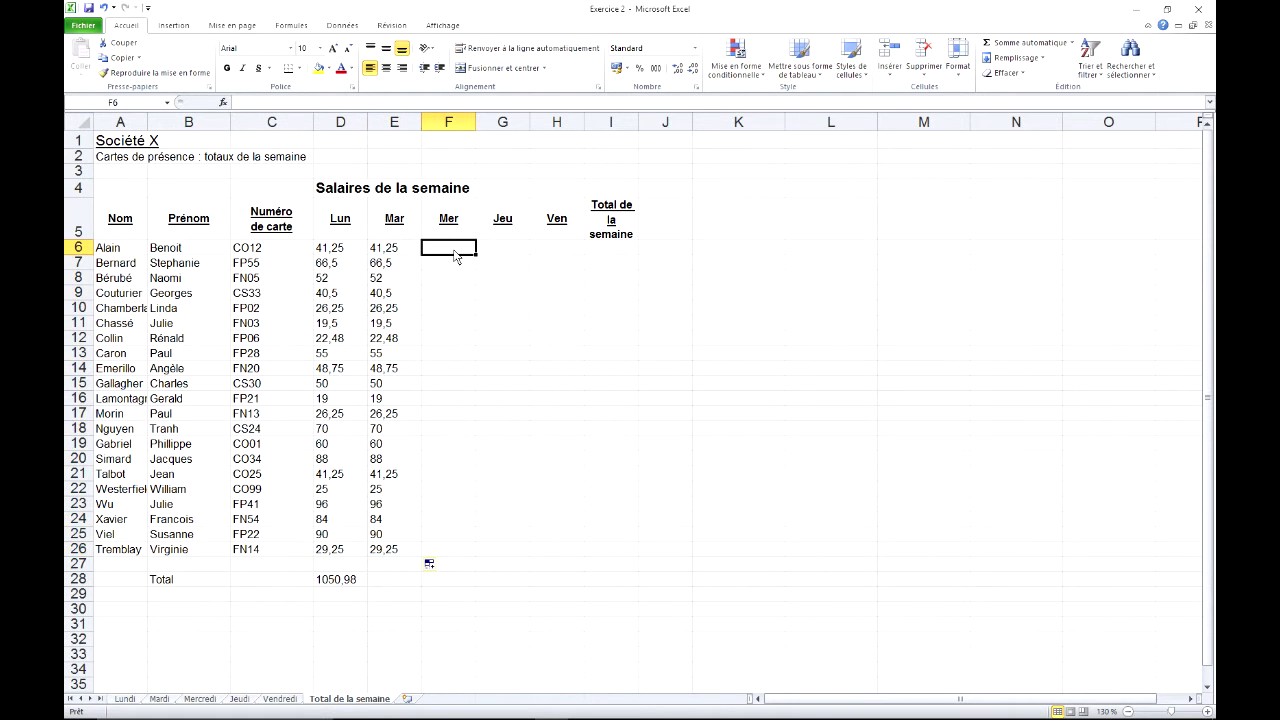
Step: Link F6 to =Mercredi!M6 and fill it down to row 26 for the Mer column
type("=")
left_click(204, 698)
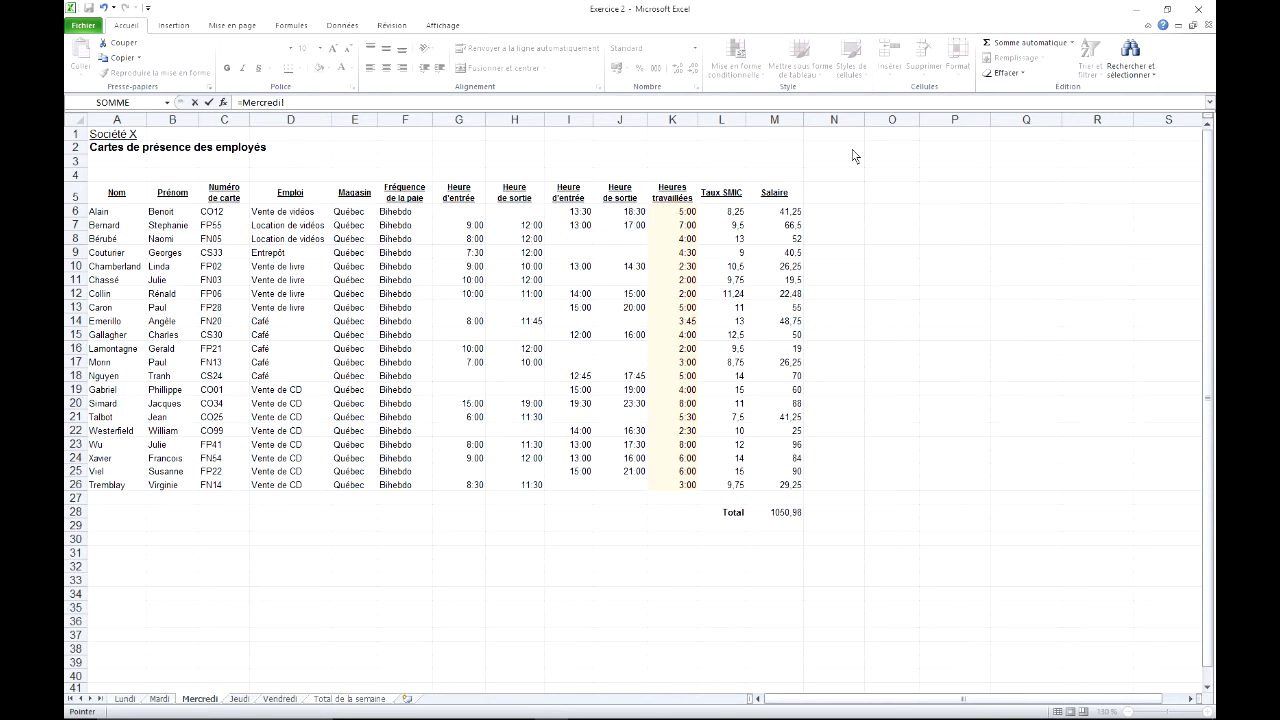
left_click(780, 212)
key("Return")
left_click(471, 252)
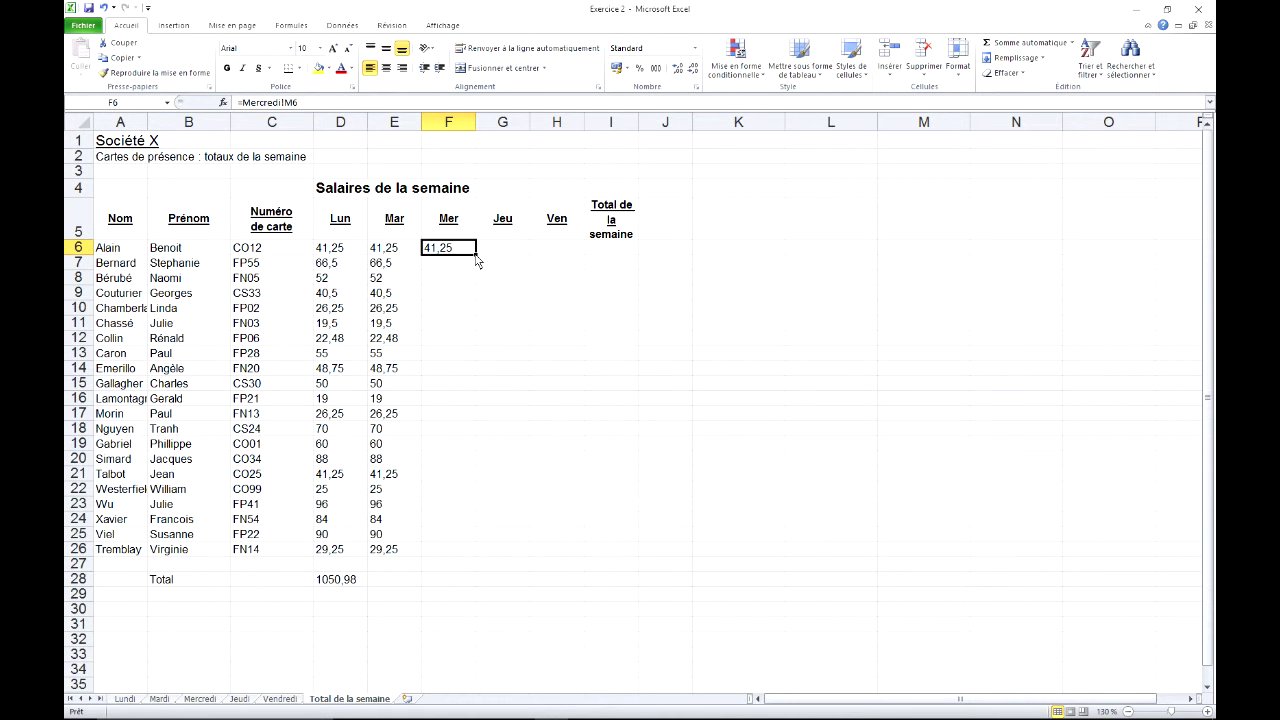
left_click_drag(476, 256, 440, 563)
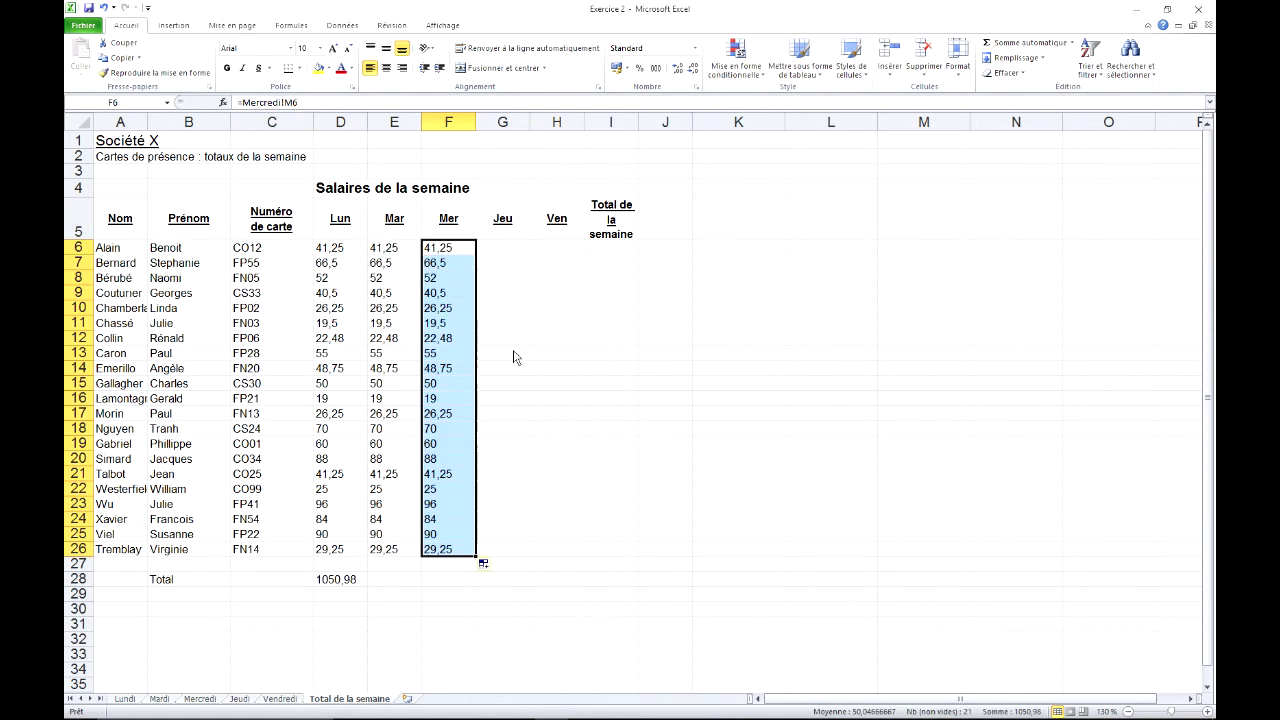
Step: Link G6 to =Jeudi!M6 and fill it down to row 26 for the Jeu column
left_click(509, 249)
type("=")
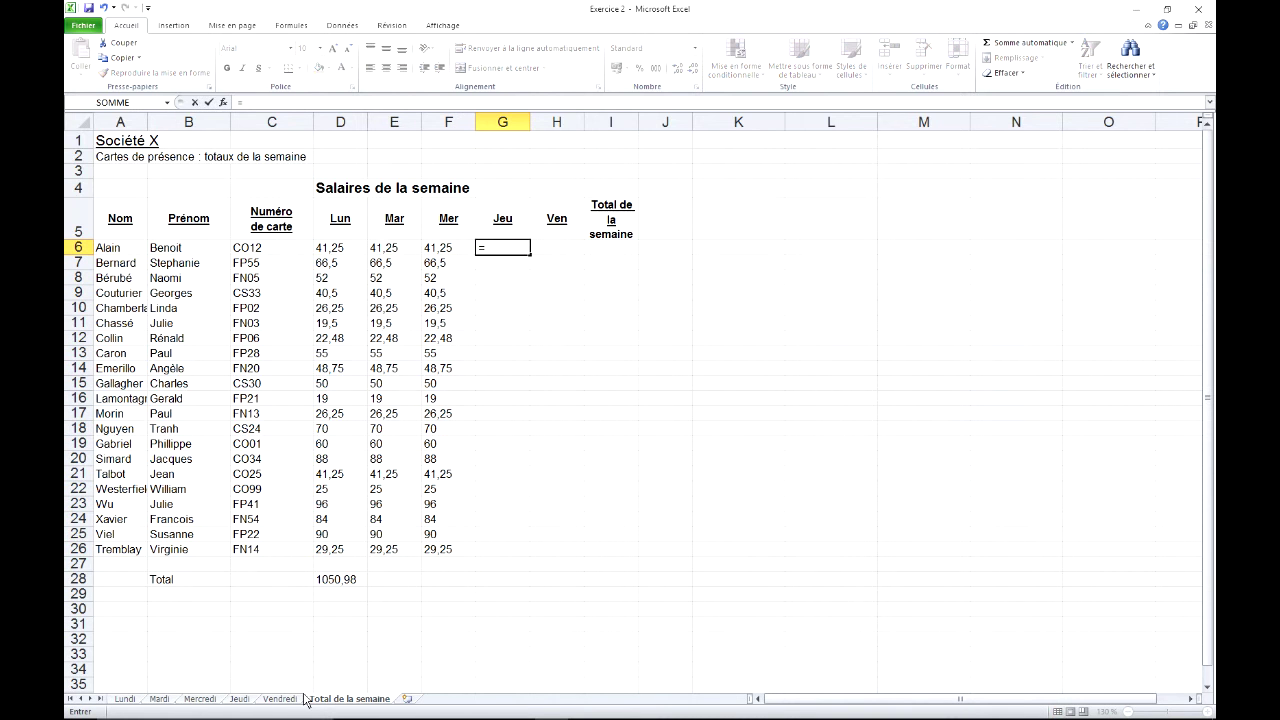
left_click(242, 700)
left_click(782, 212)
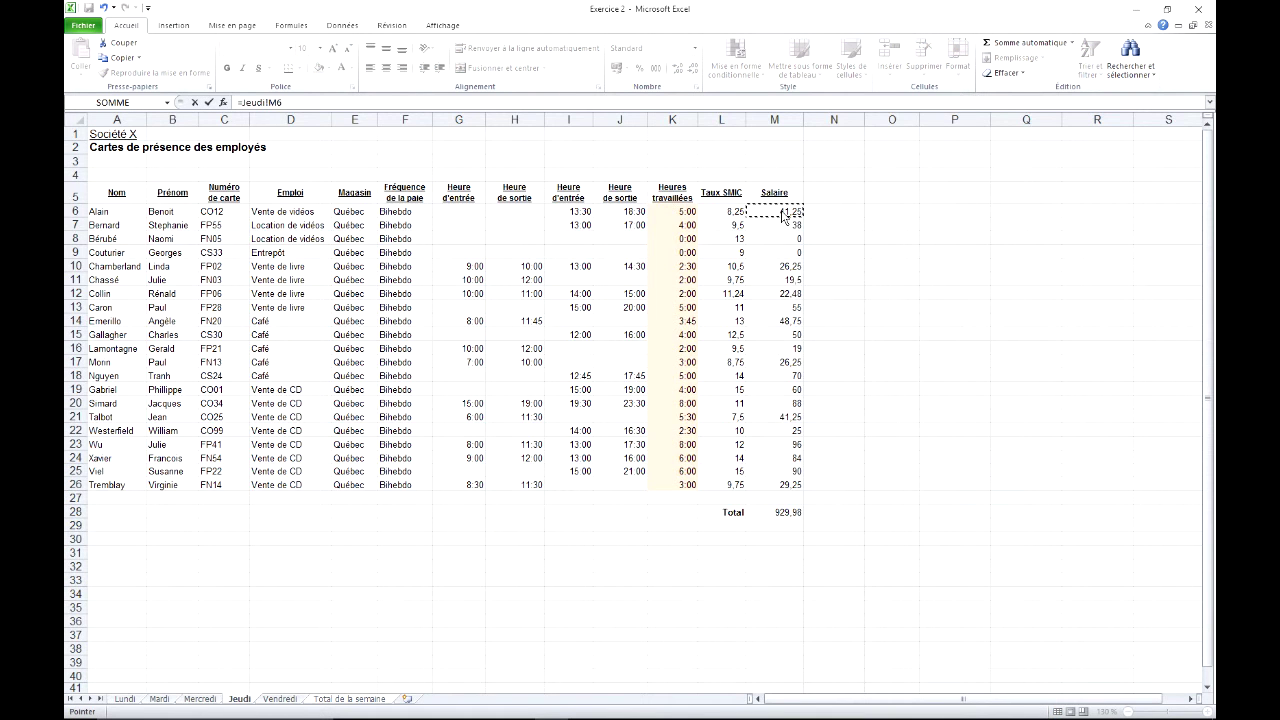
key("Return")
left_click(516, 256)
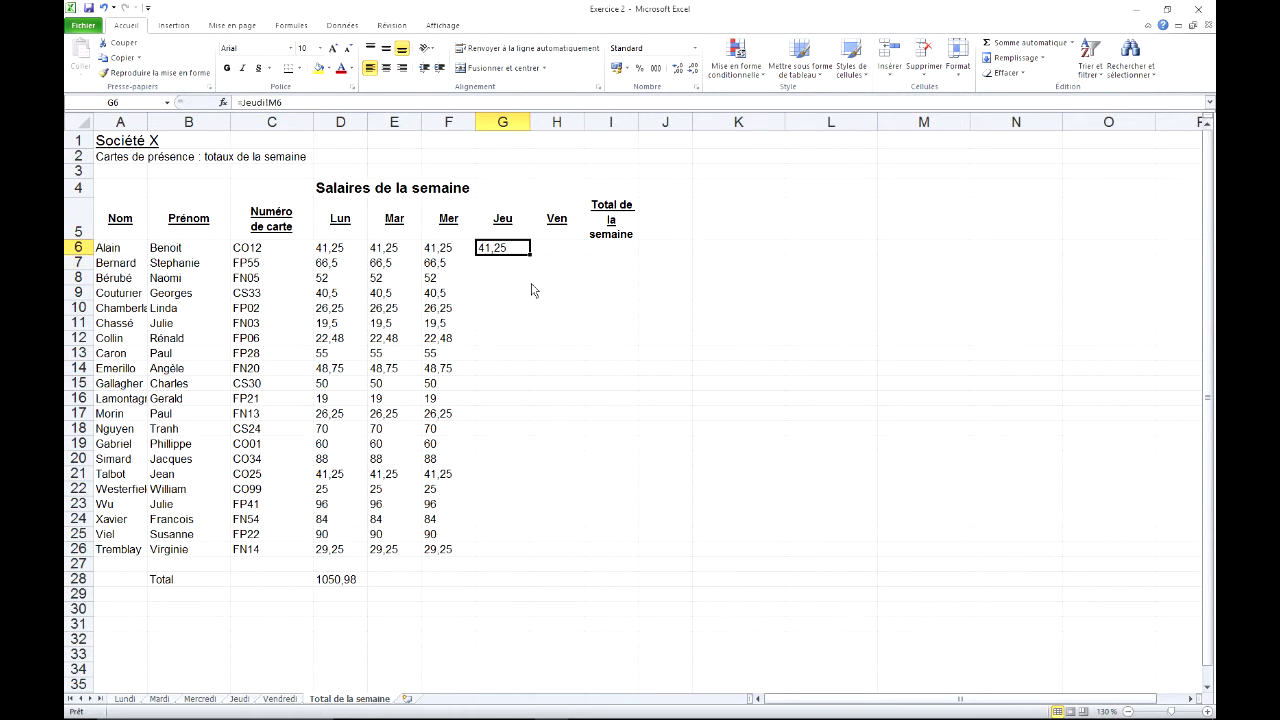
double_click(530, 255)
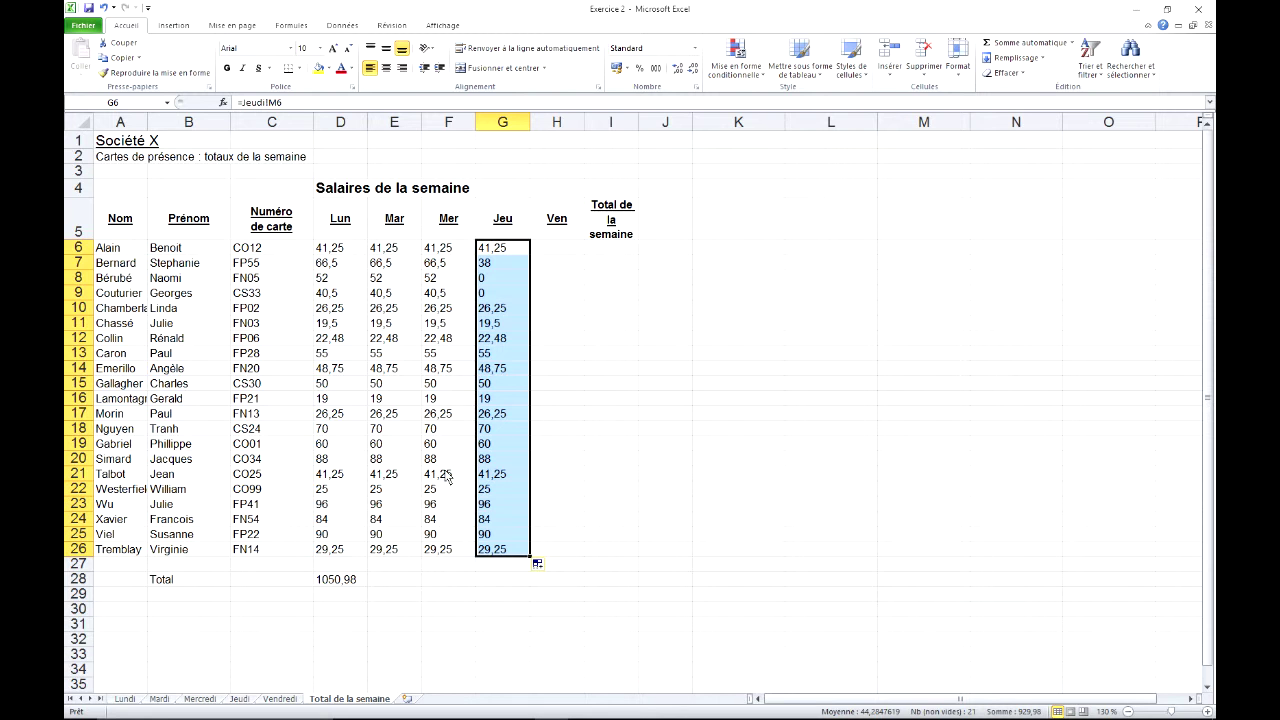
Step: Link H6 to =Vendredi!M6, fill it down to row 26, and spot-check the links
left_click(570, 252)
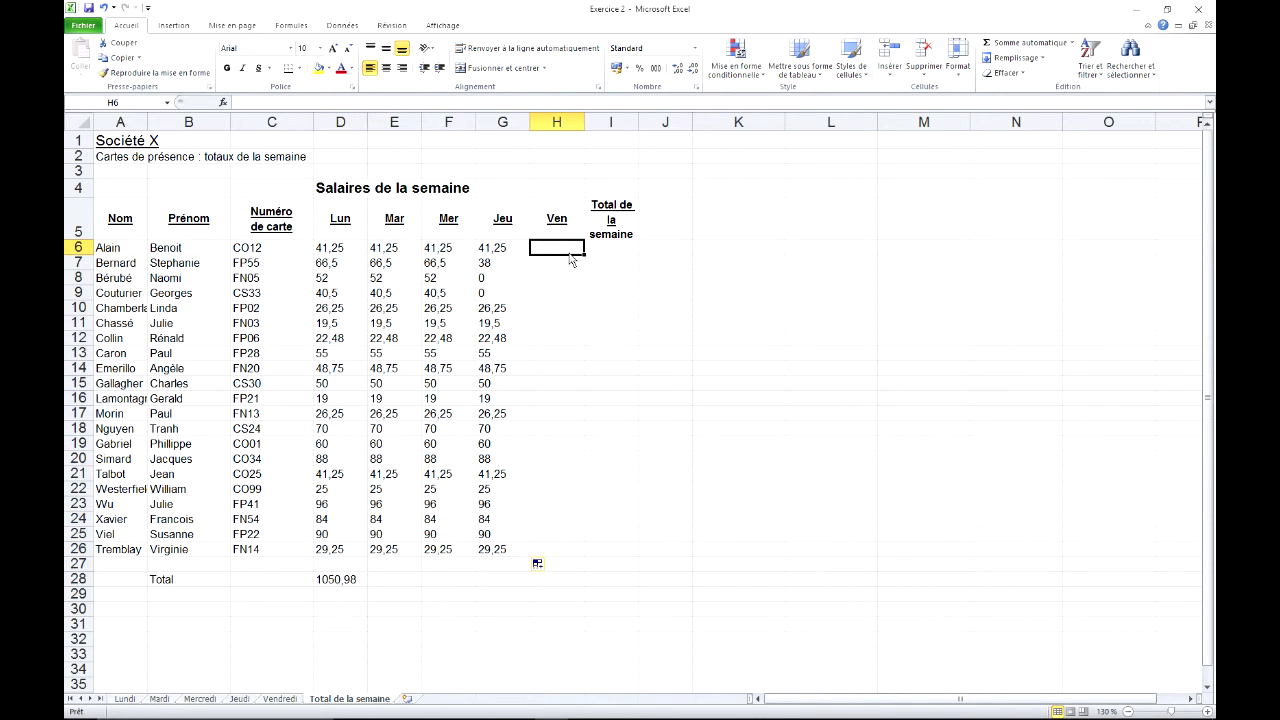
type("=")
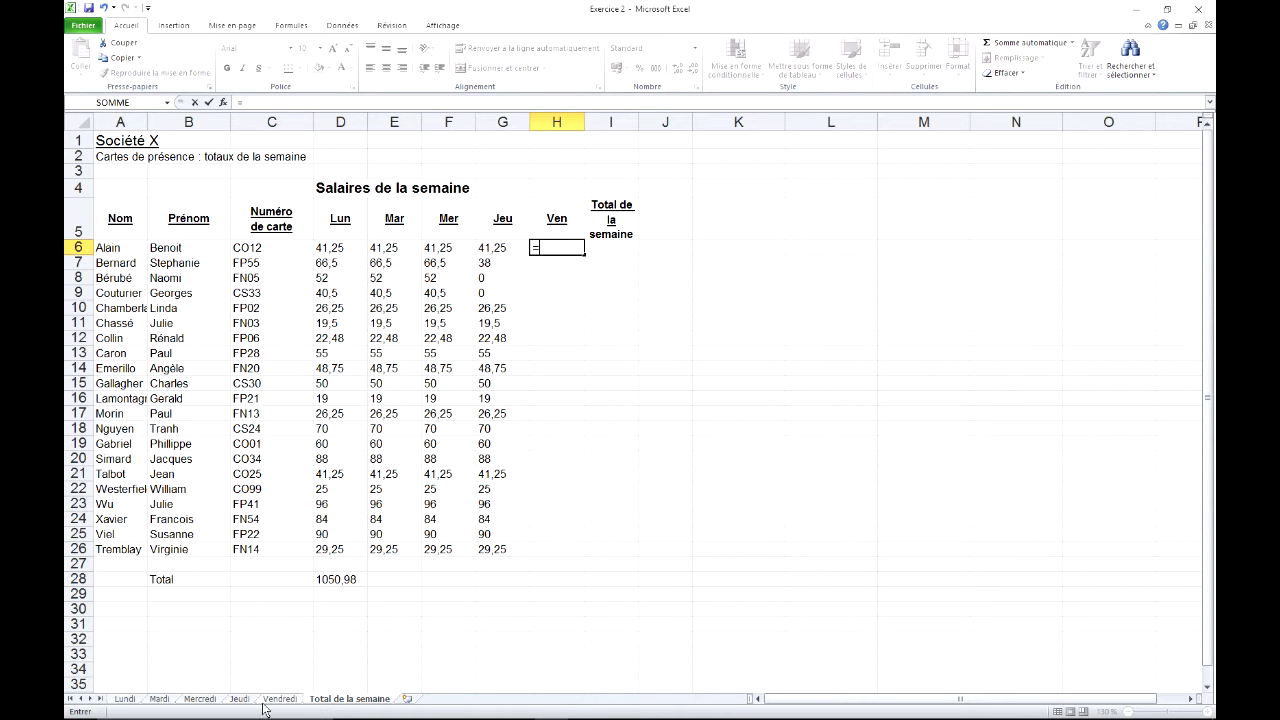
left_click(297, 700)
left_click(773, 213)
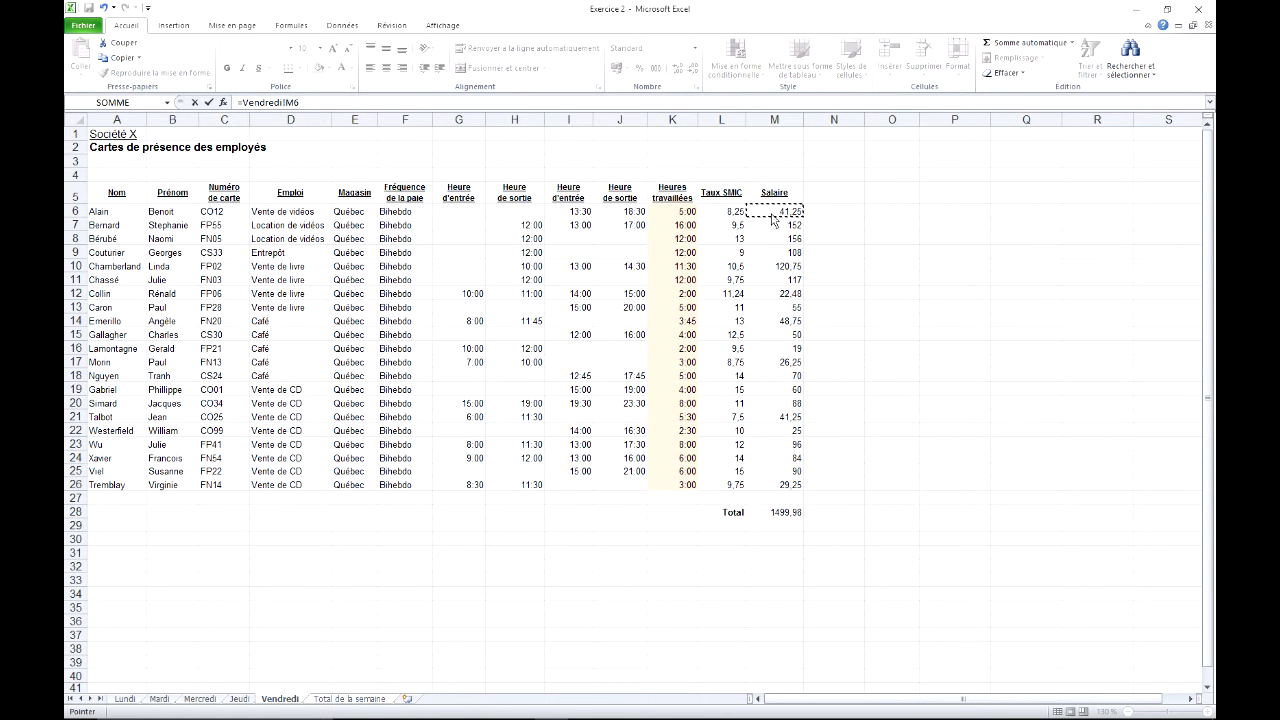
key("Return")
left_click(552, 250)
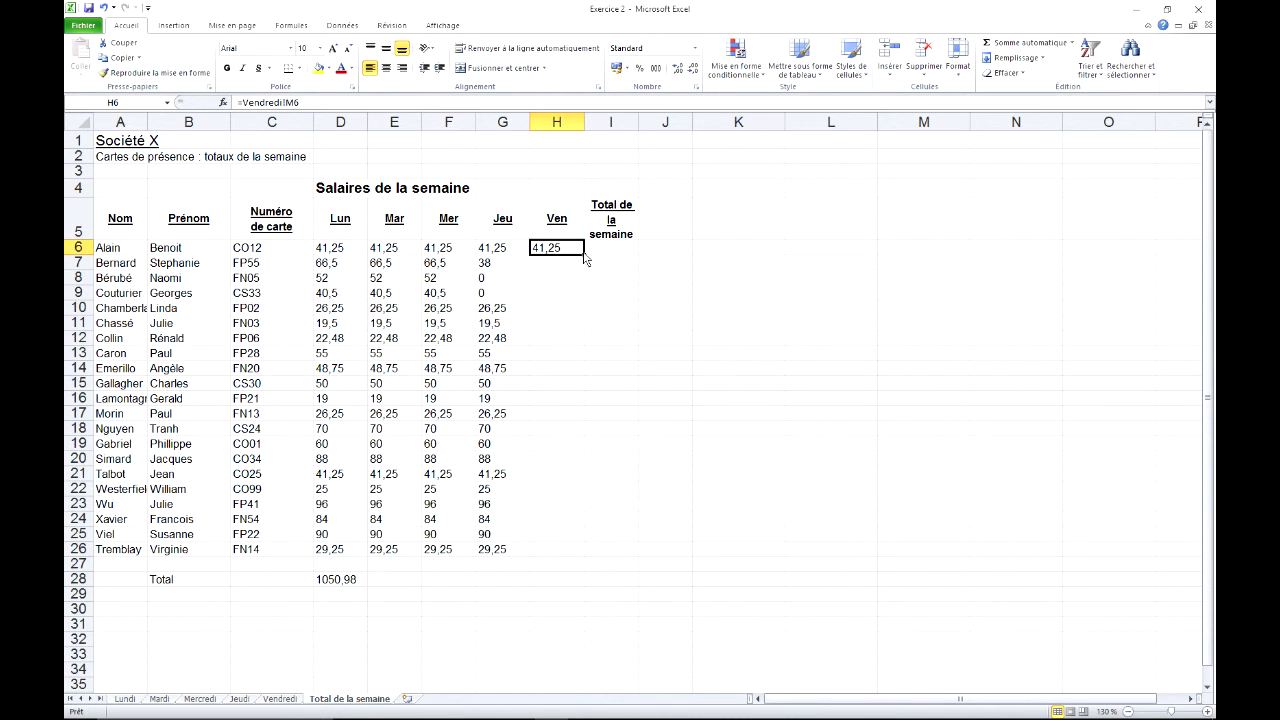
left_click_drag(585, 258, 585, 557)
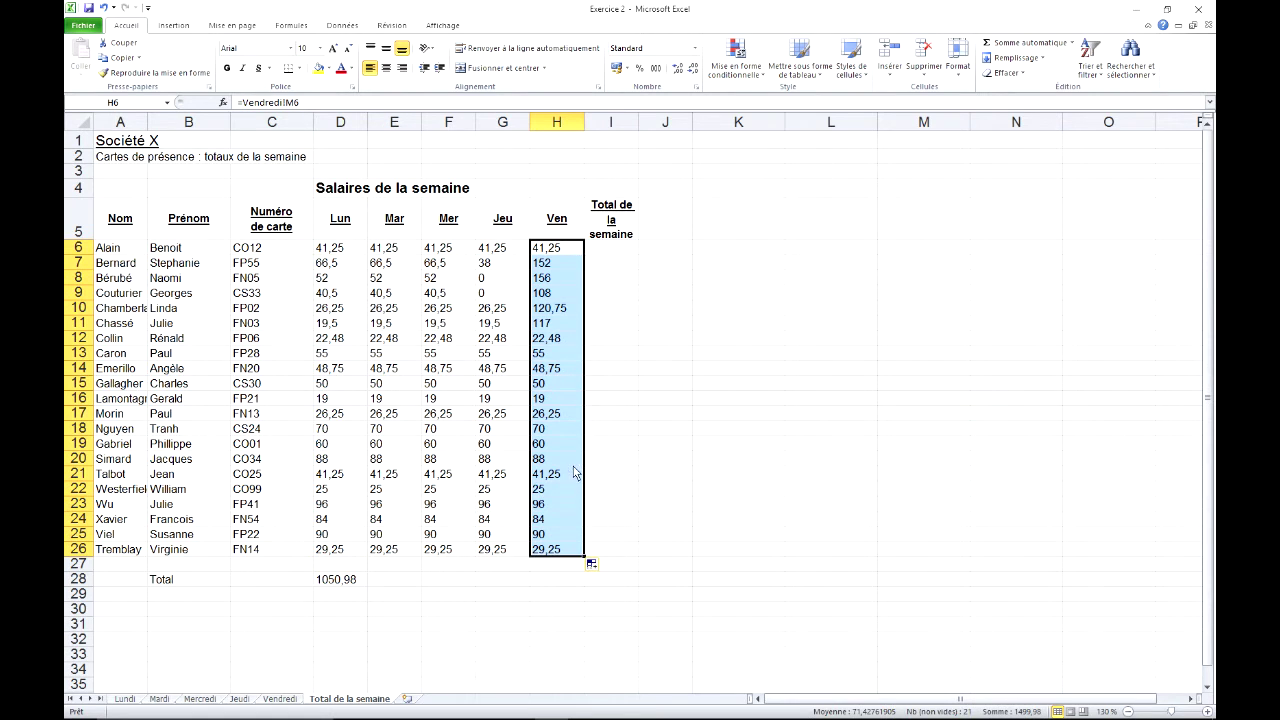
left_click(566, 415)
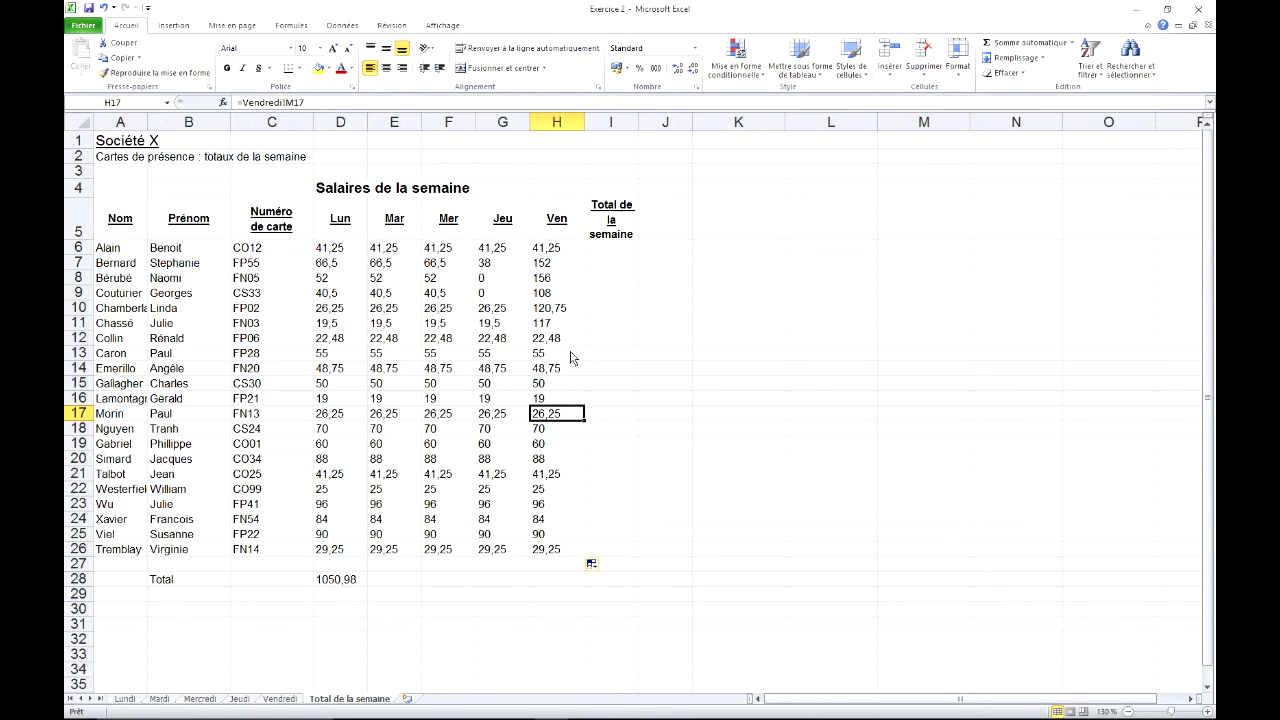
left_click(501, 281)
left_click(491, 296)
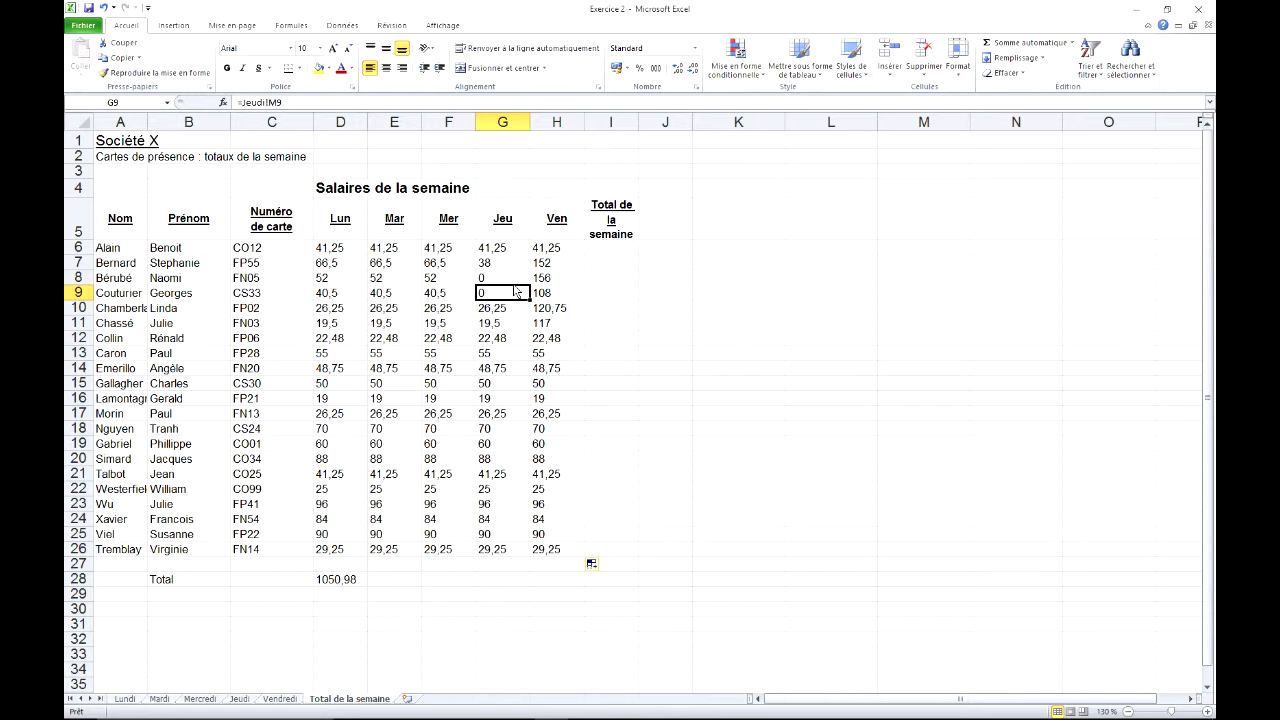
left_click(613, 246)
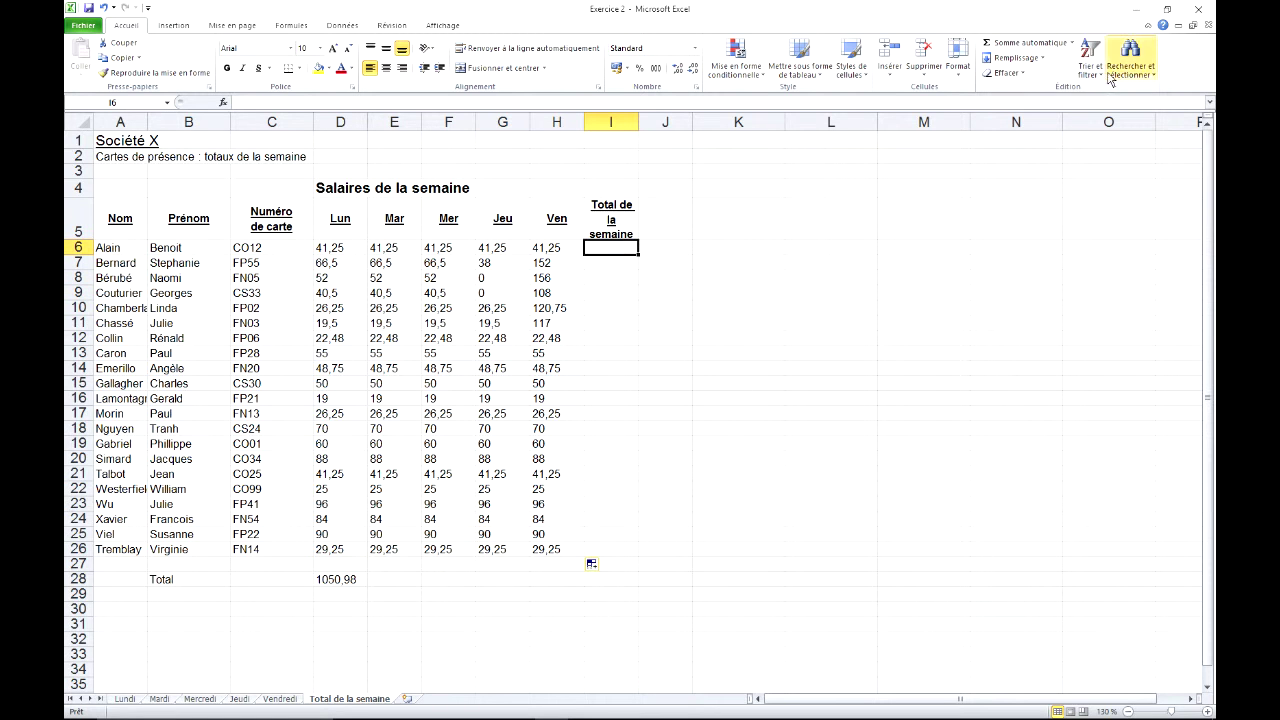
Step: Sum each employee's week in I6 with =SOMME(D6:H6) and fill it down to I26
left_click(1008, 43)
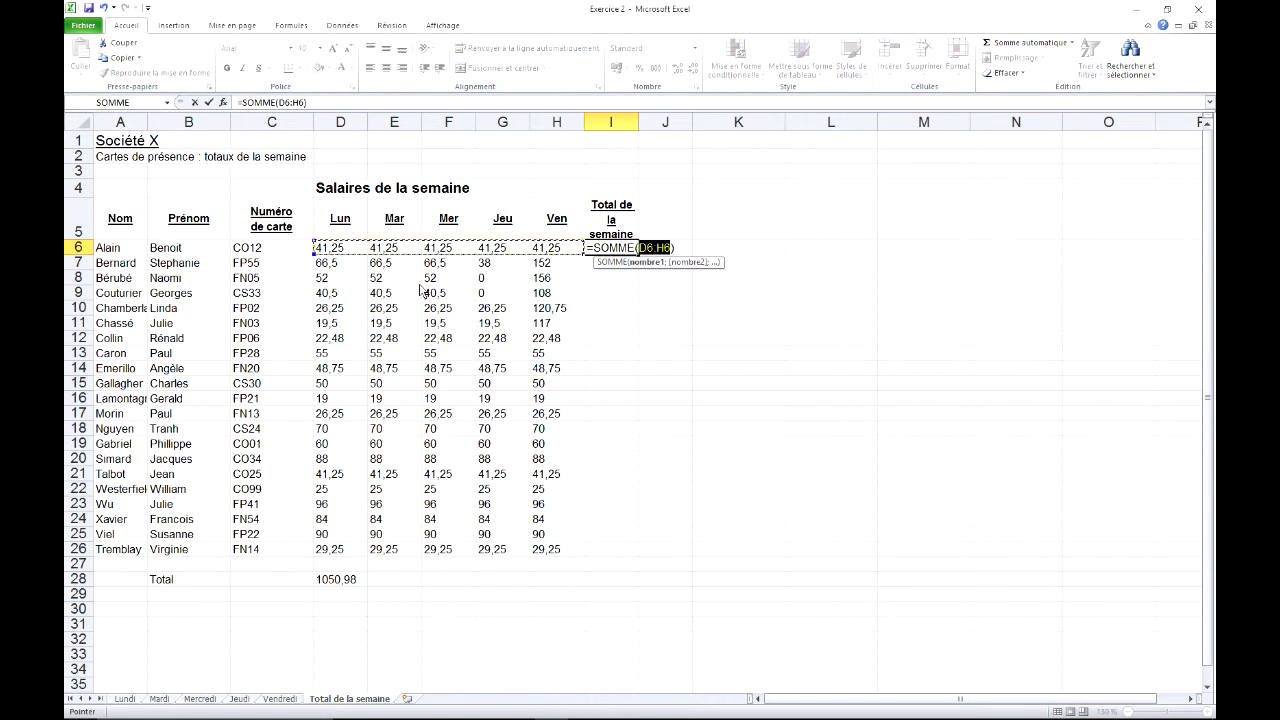
key("Return")
left_click(621, 254)
left_click_drag(638, 254, 640, 556)
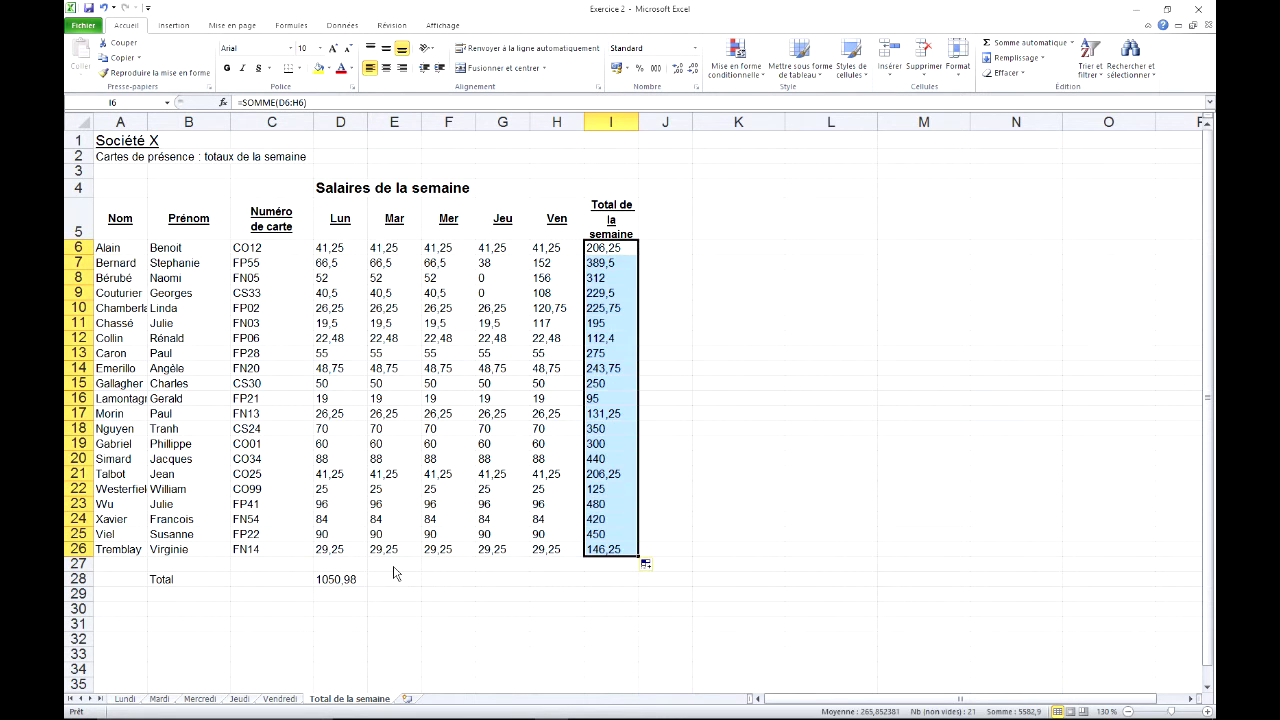
Step: Copy the D28 daily total across row 28 to I28, giving a 5582,9 grand total
left_click(364, 582)
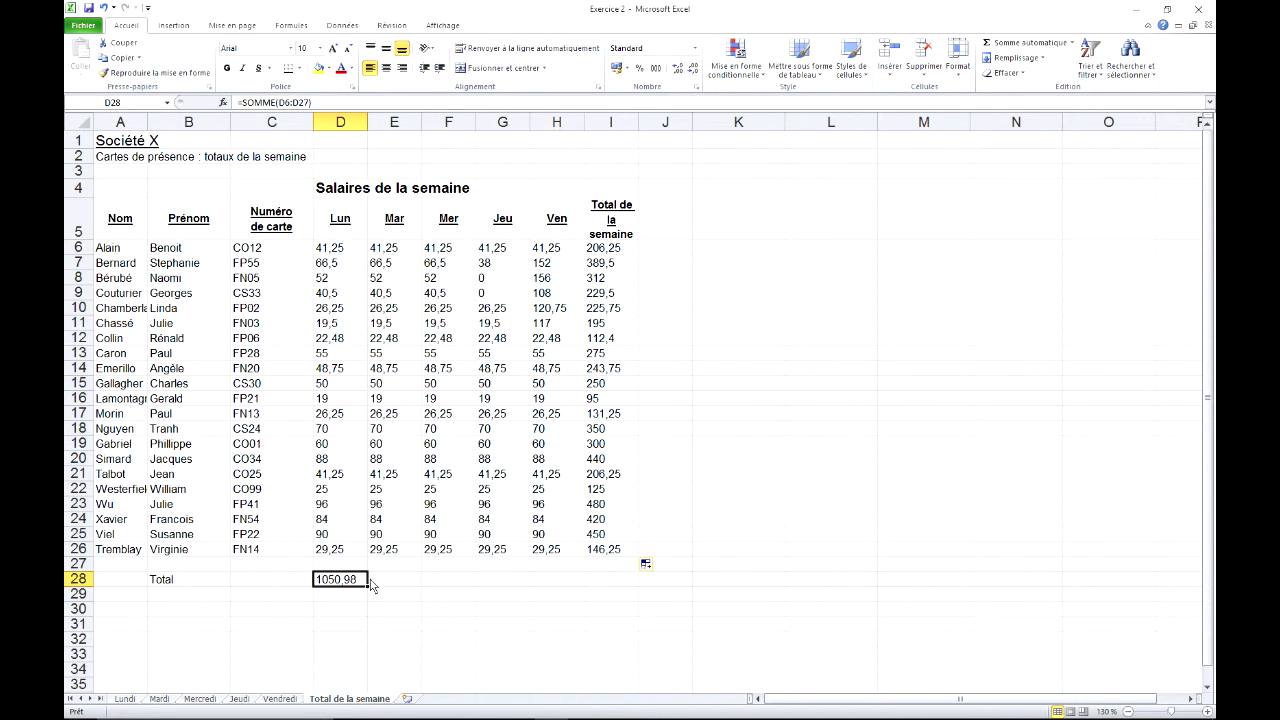
left_click_drag(368, 590, 520, 594)
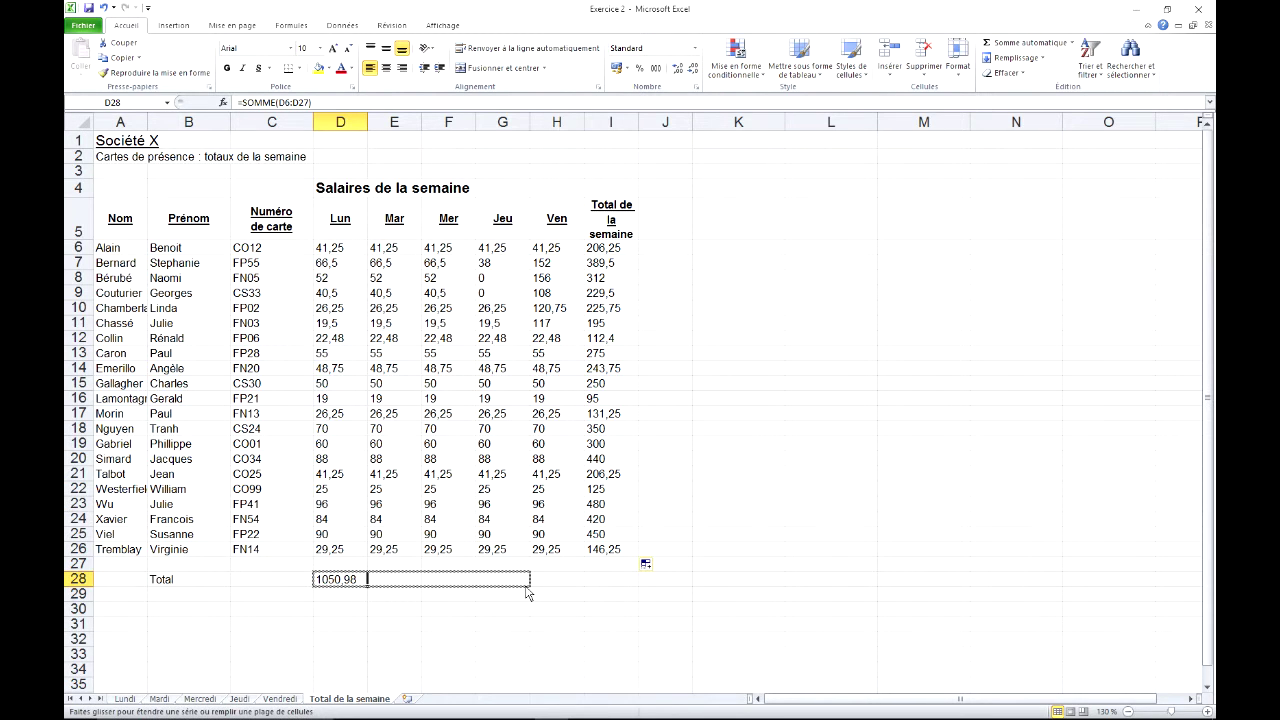
left_click_drag(523, 592, 636, 593)
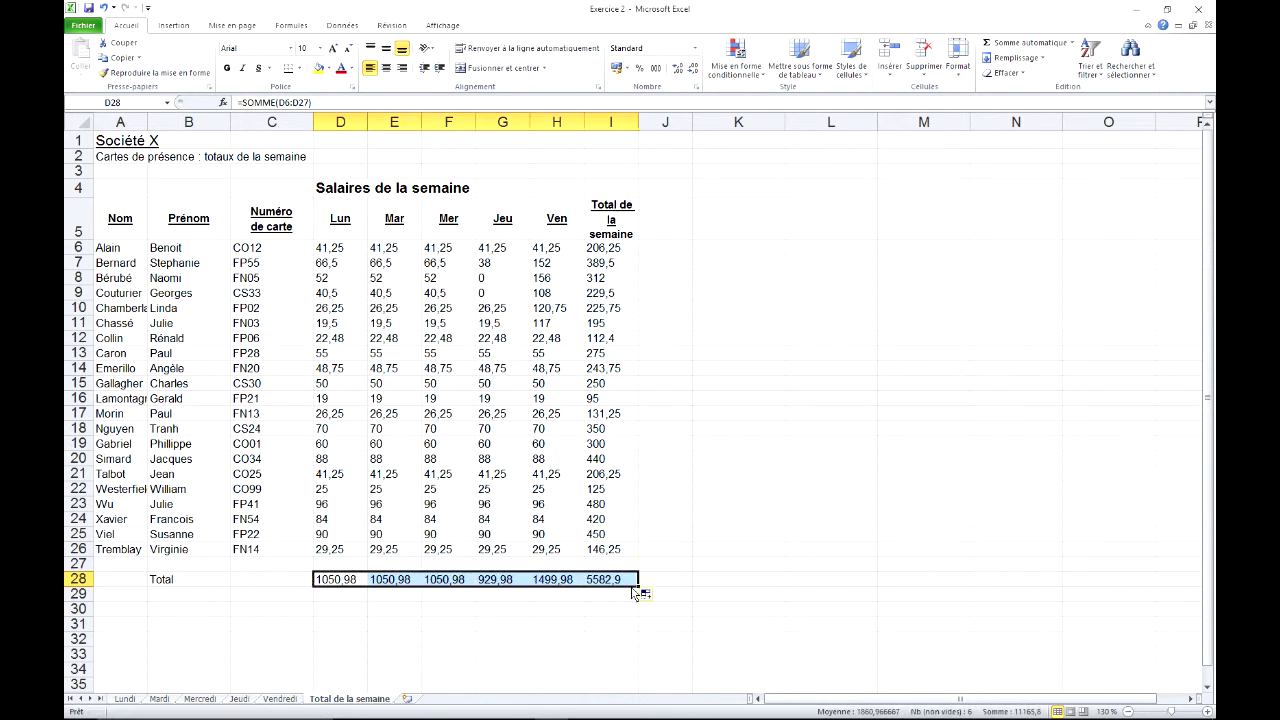
left_click(619, 586)
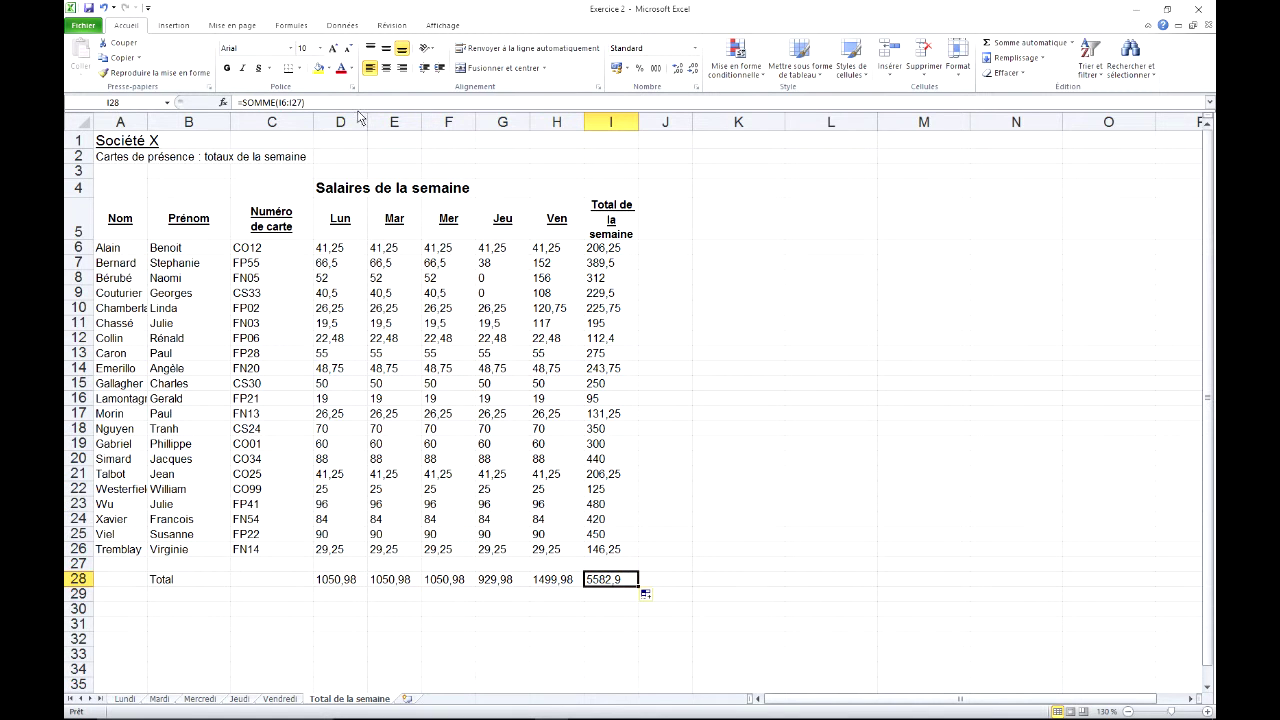
Step: Format the 5582,9 grand total in I28 as bold red at font size 11
left_click(333, 48)
left_click(341, 69)
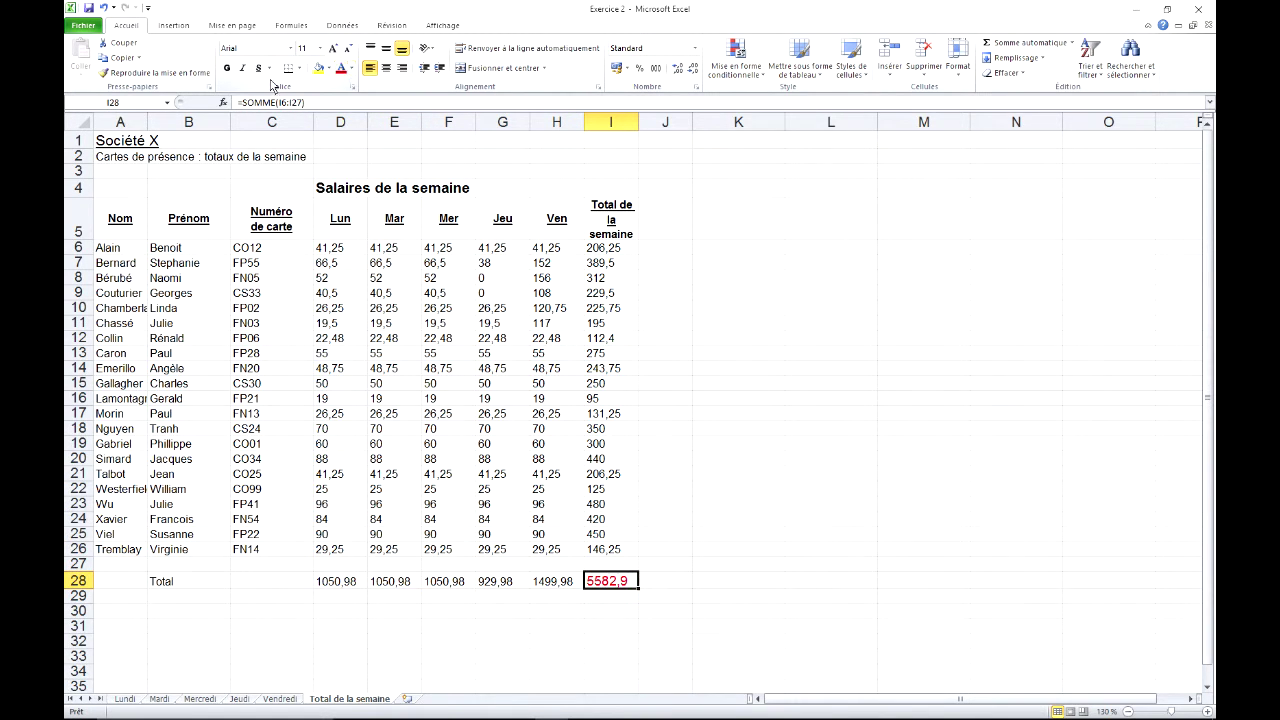
left_click(227, 68)
left_click(830, 488)
left_click(613, 590)
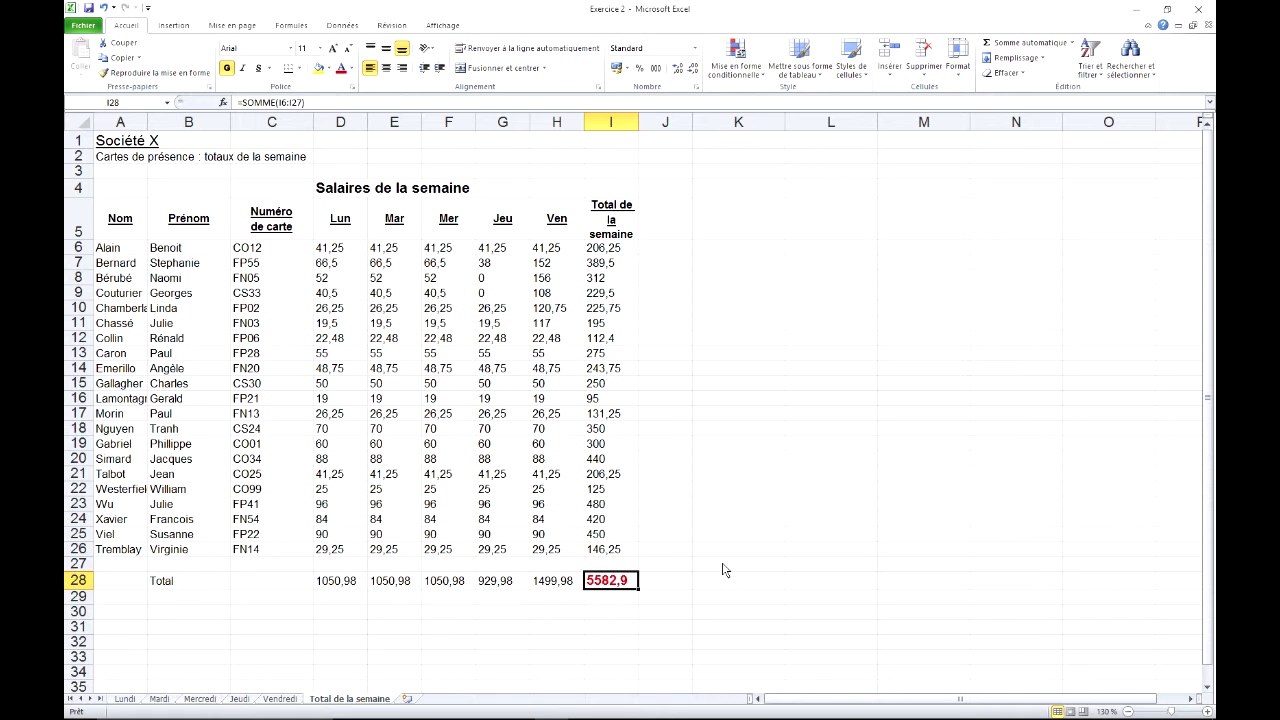
left_click(342, 255)
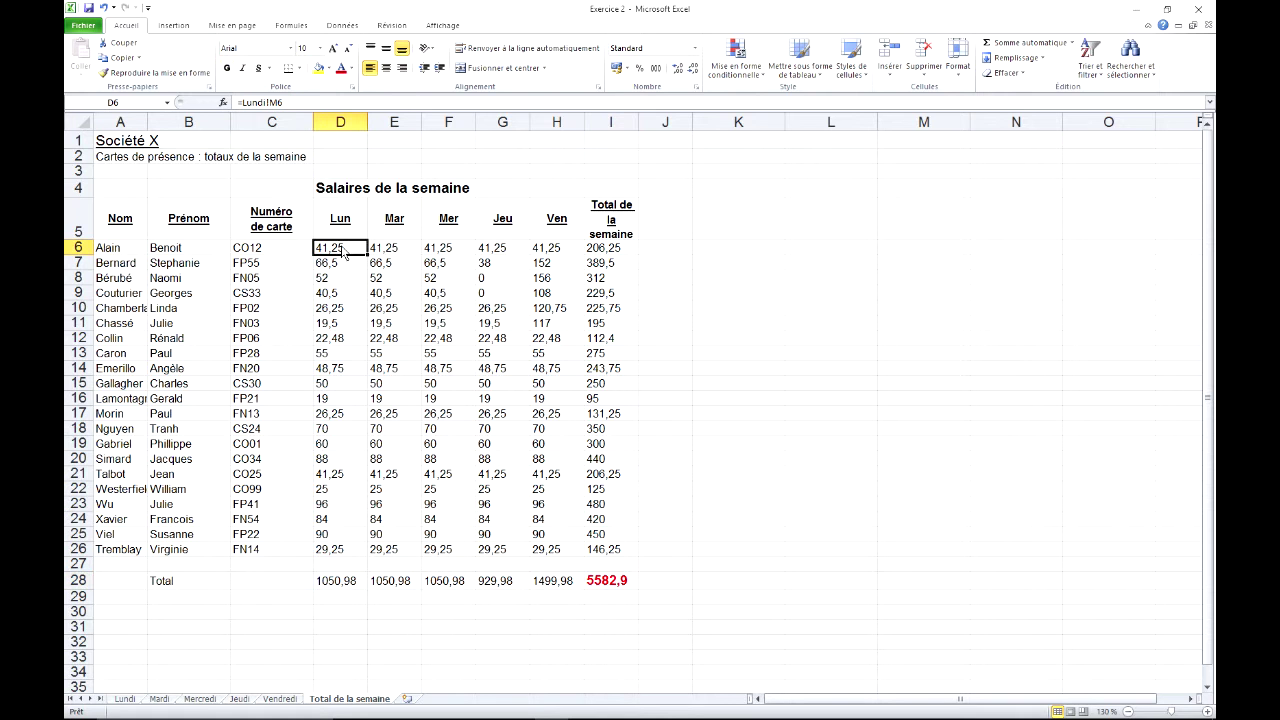
left_click(300, 103)
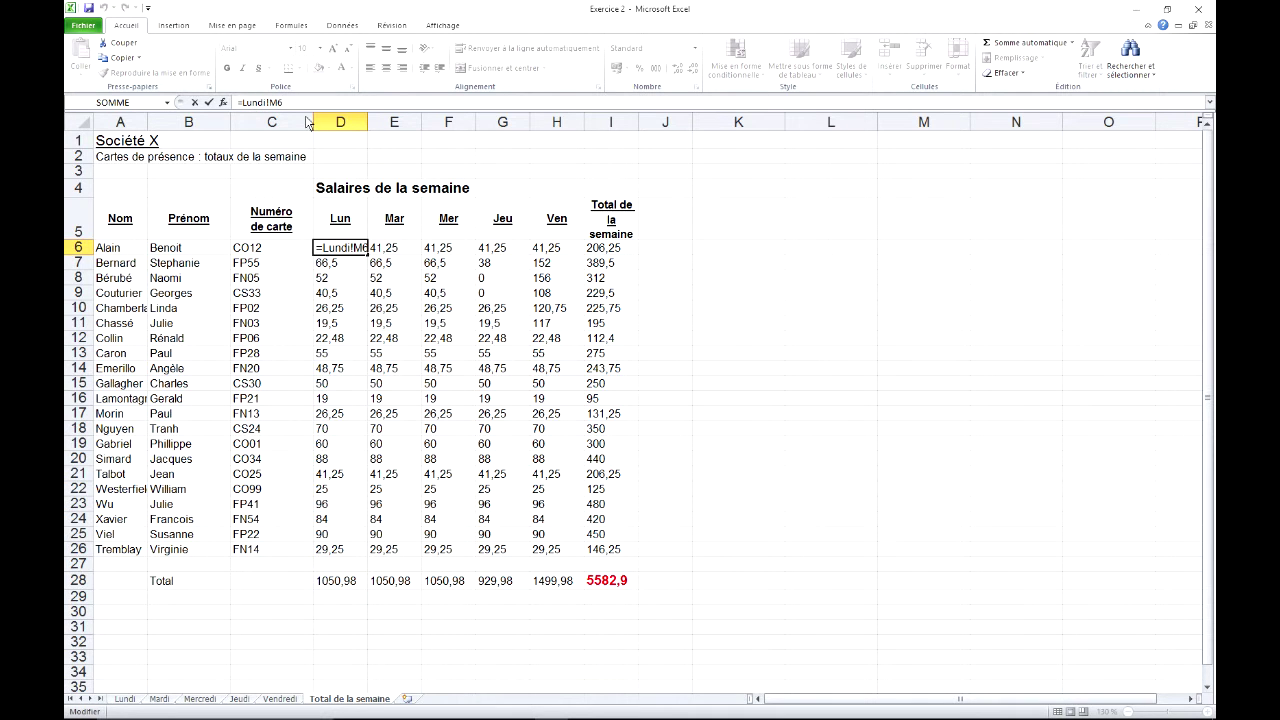
left_click(348, 281)
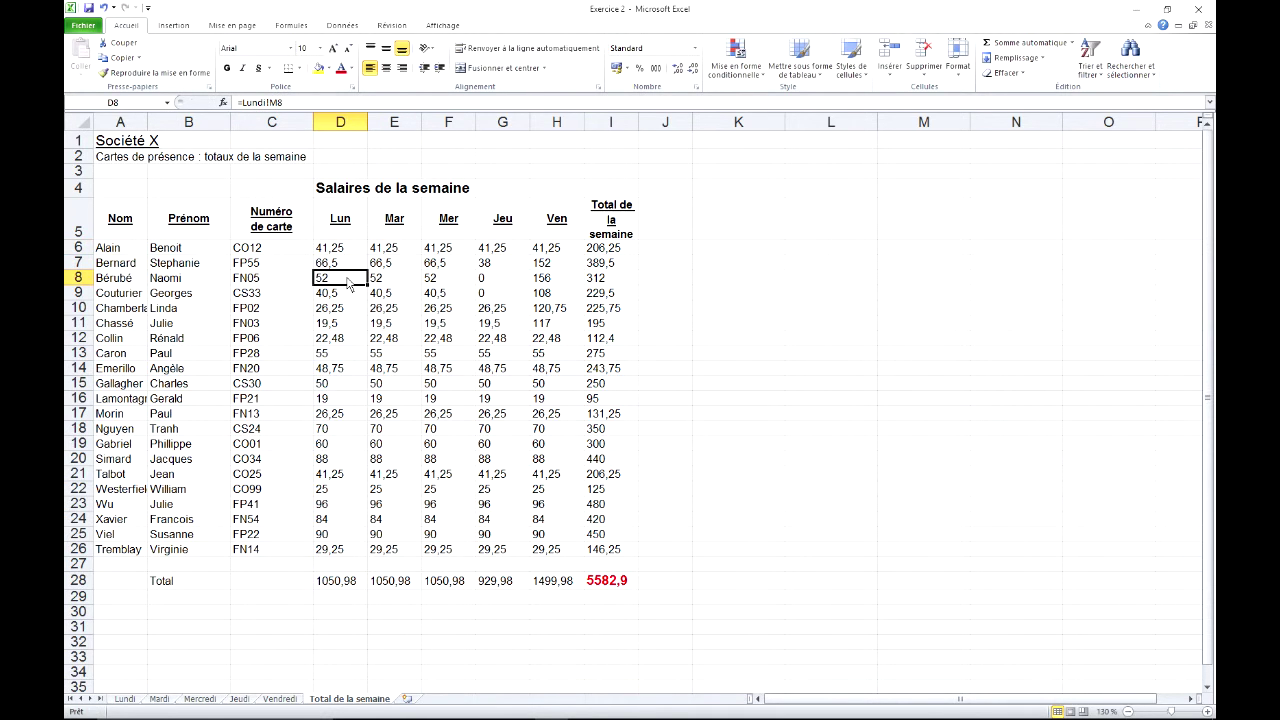